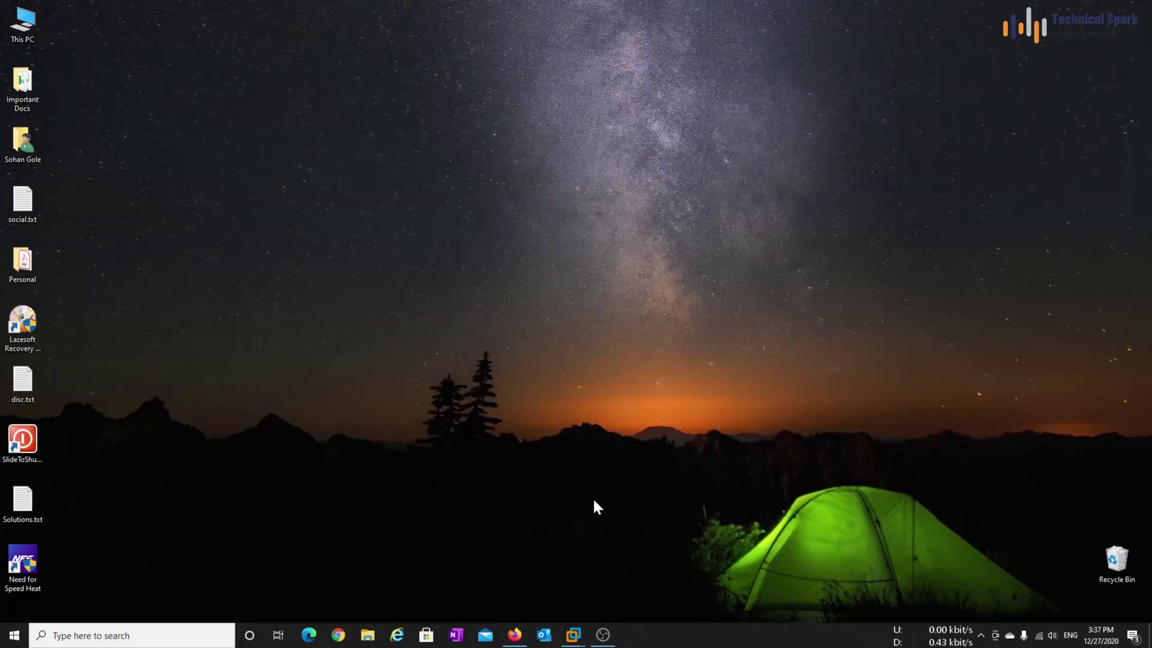
- Launch VLC media player from a 'vlc' taskbar search and open its Media menu
left_click(132, 636)
type("vlc")
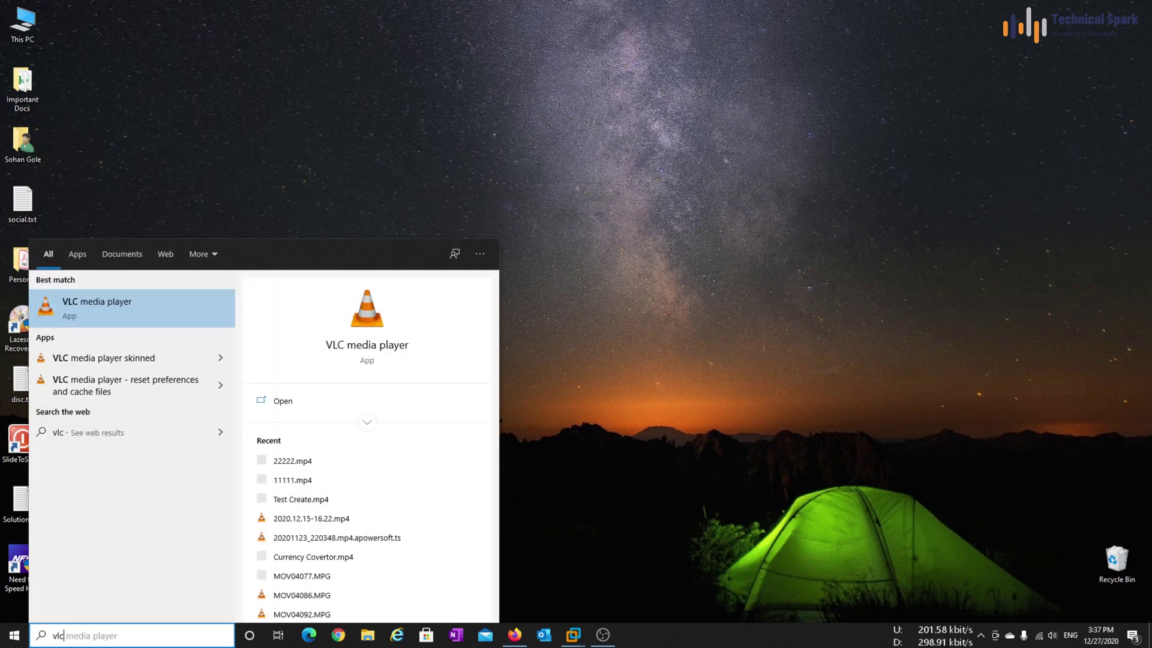
left_click(118, 301)
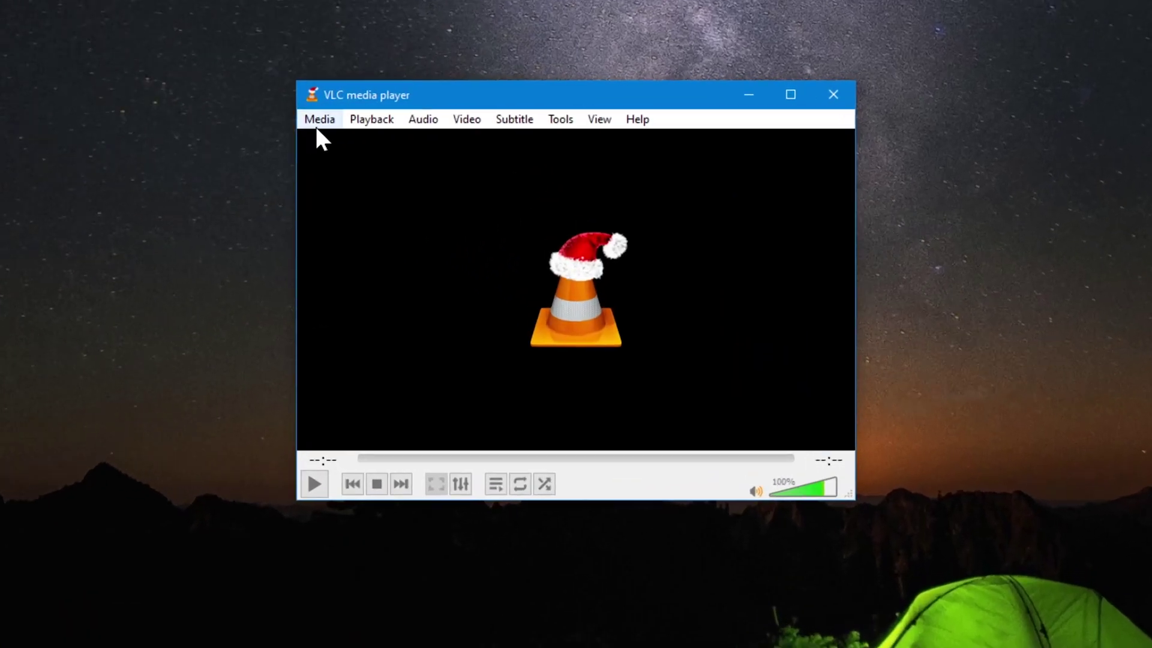
left_click(319, 124)
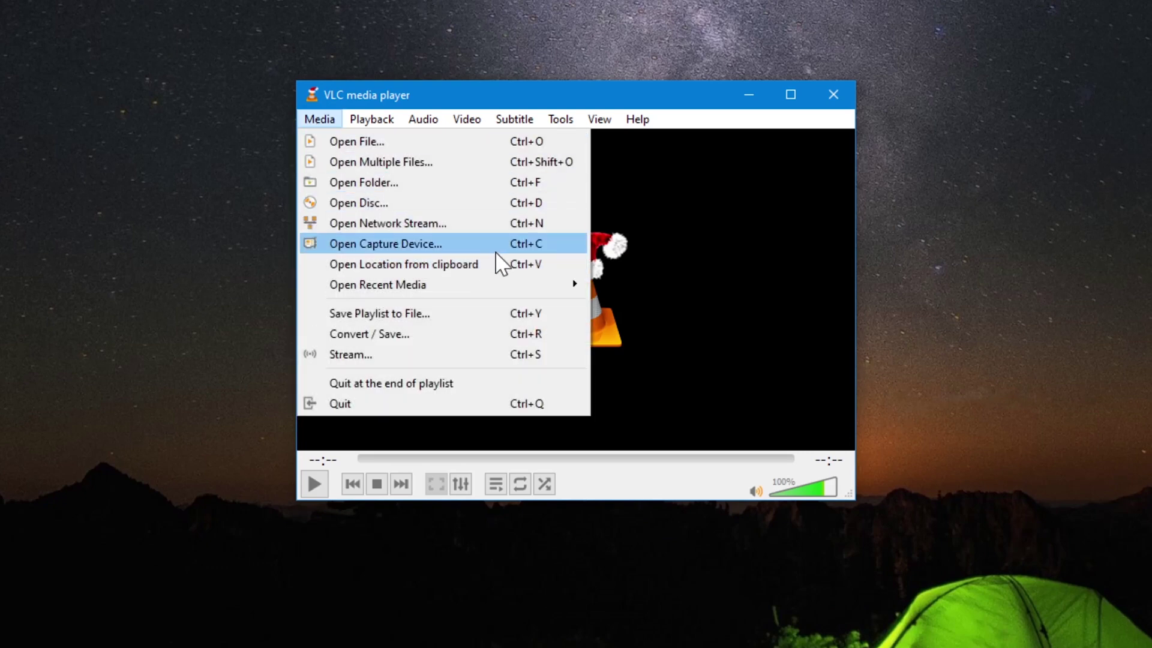
- Open Capture Device, set Capture mode to Desktop at 25.00 f/s, and open the Convert option
left_click(548, 246)
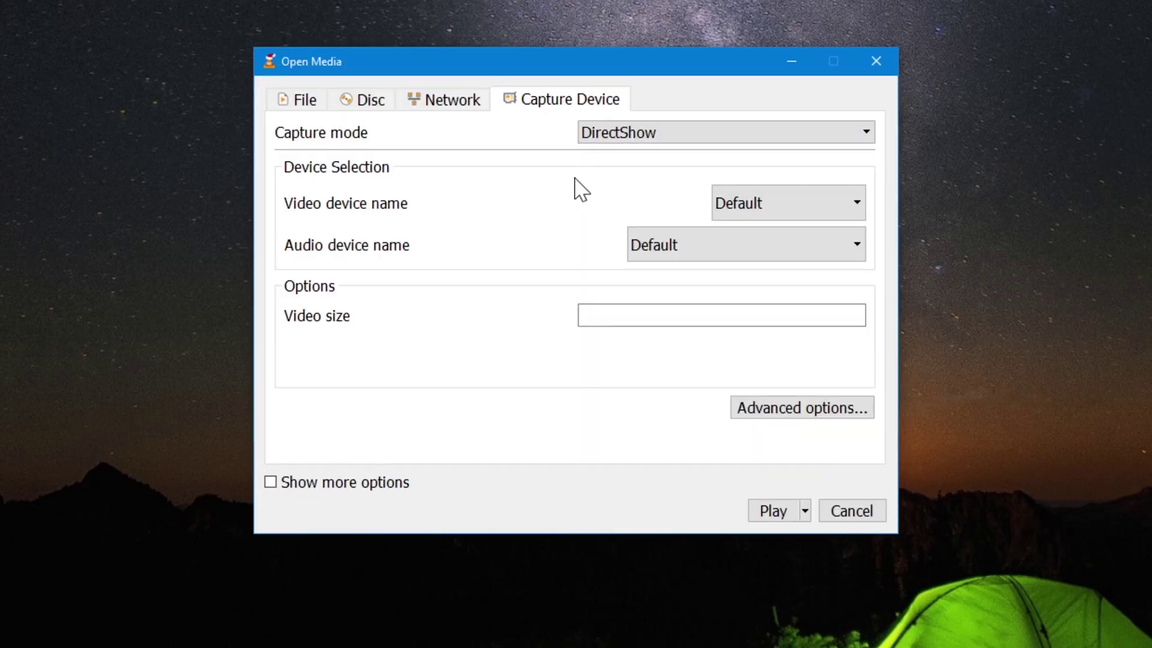
left_click(620, 137)
left_click(639, 190)
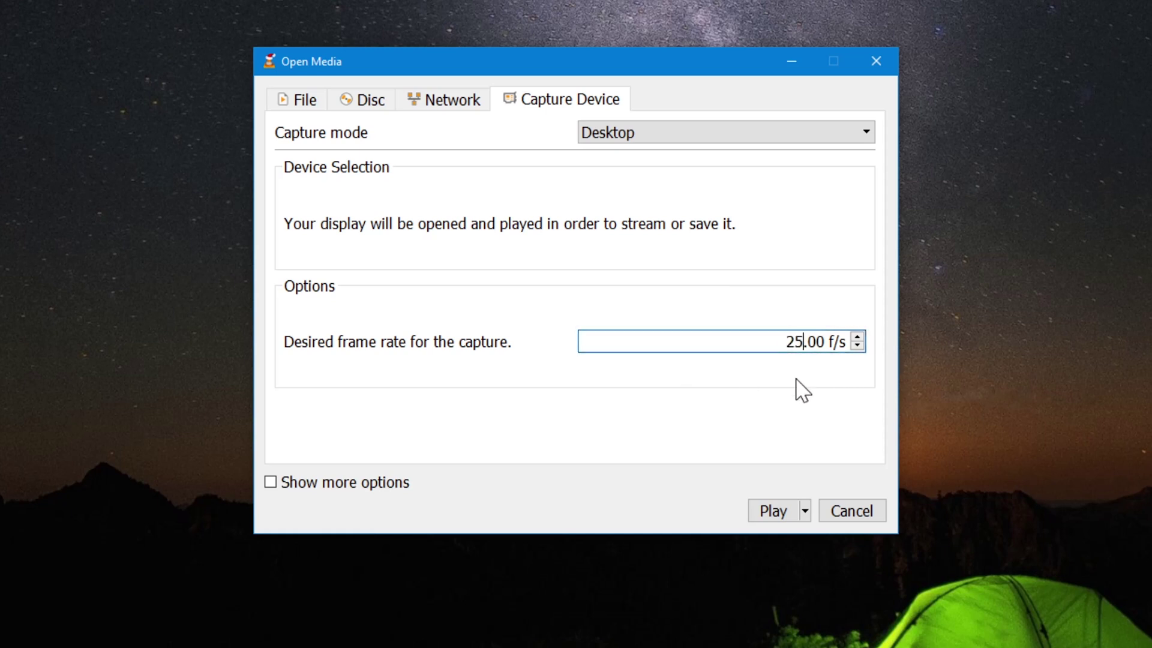
left_click(805, 513)
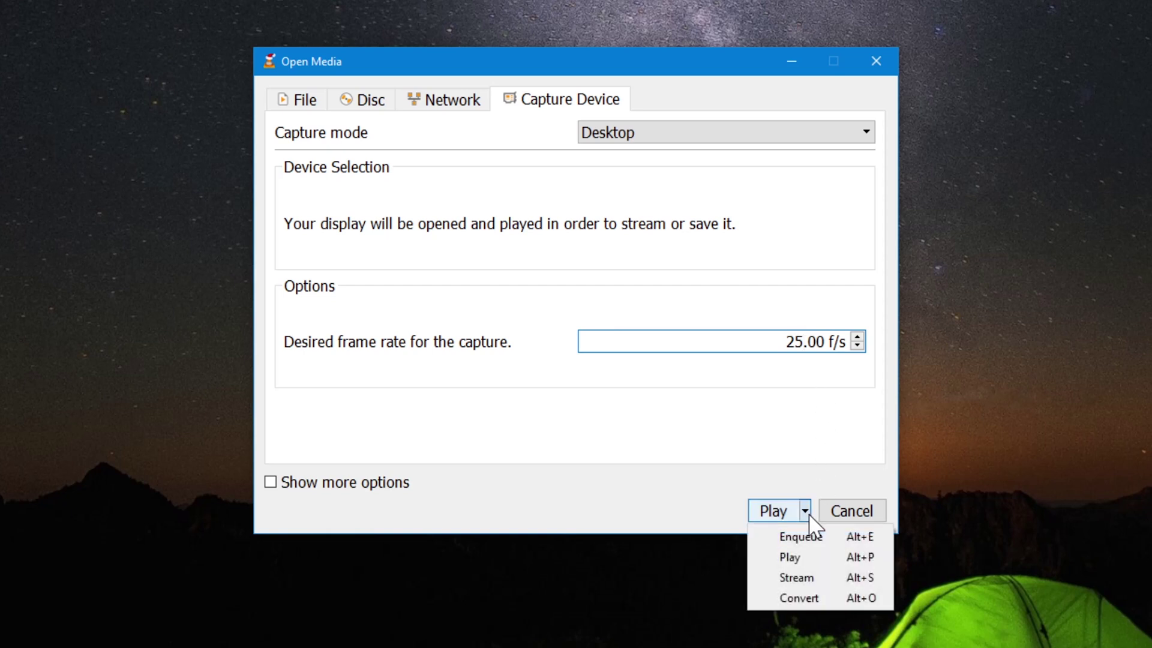
- Keep the Video - H.264 + MP3 (MP4) profile for the screen:// source, saving its settings unchanged
left_click(824, 600)
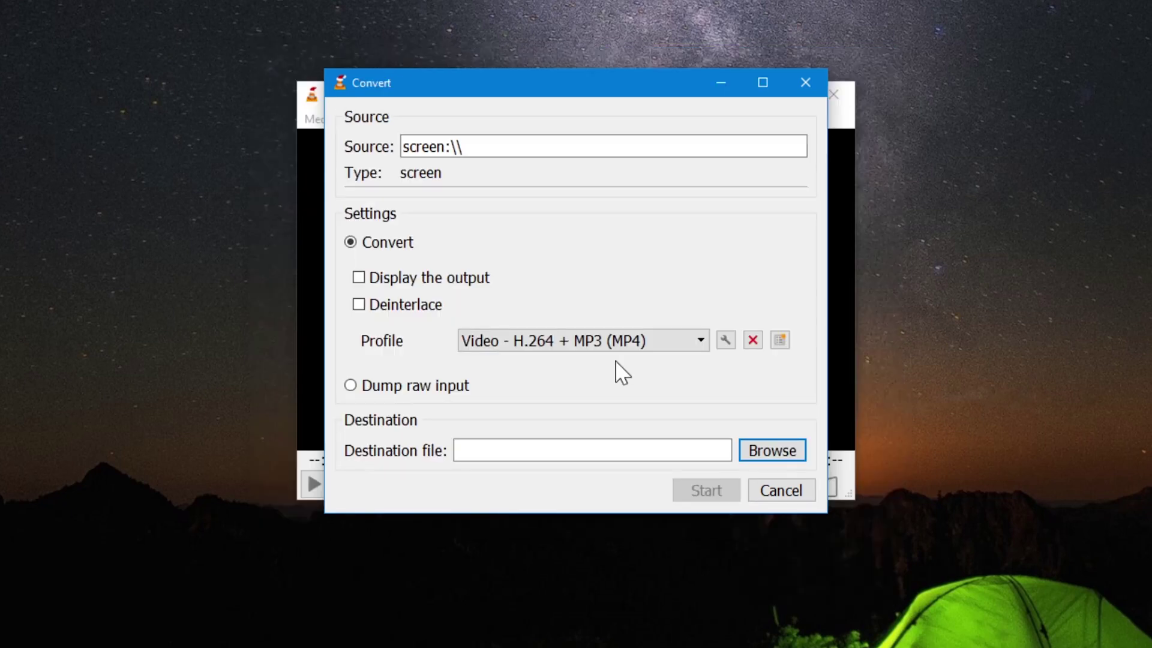
left_click_drag(488, 150, 386, 149)
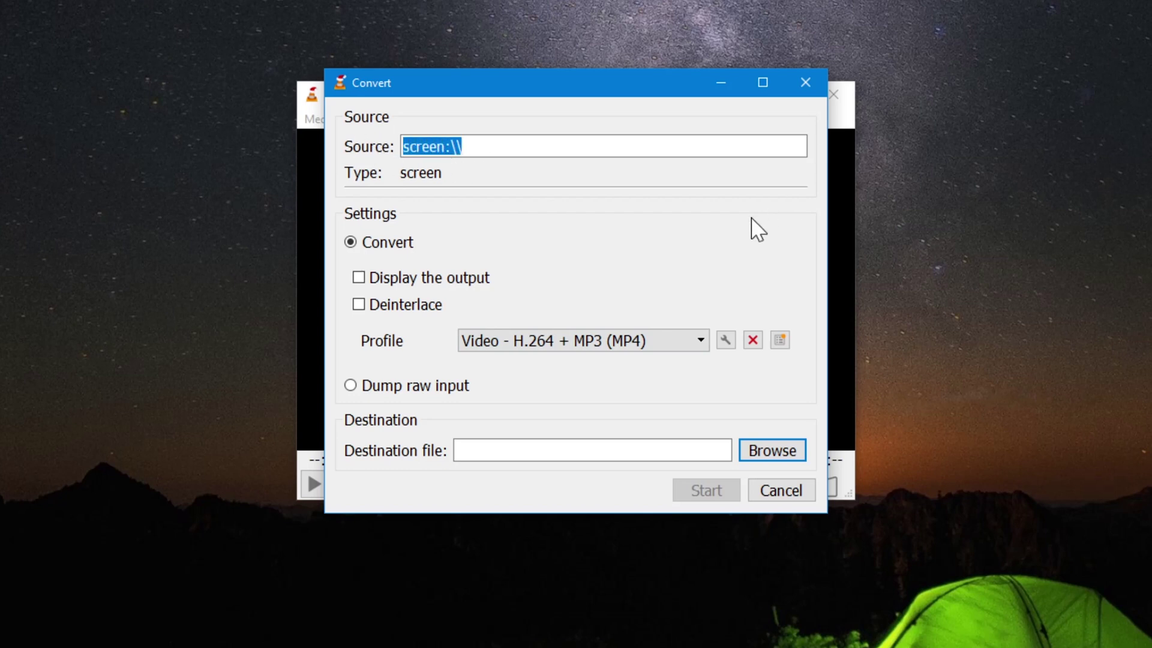
left_click(693, 340)
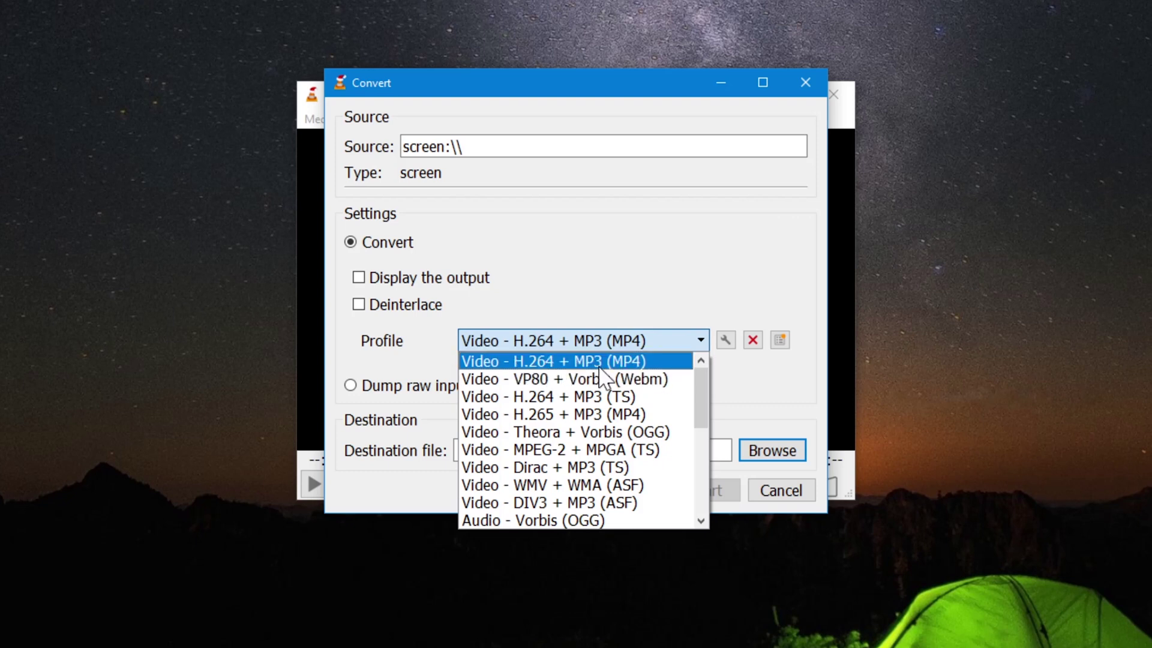
left_click(576, 366)
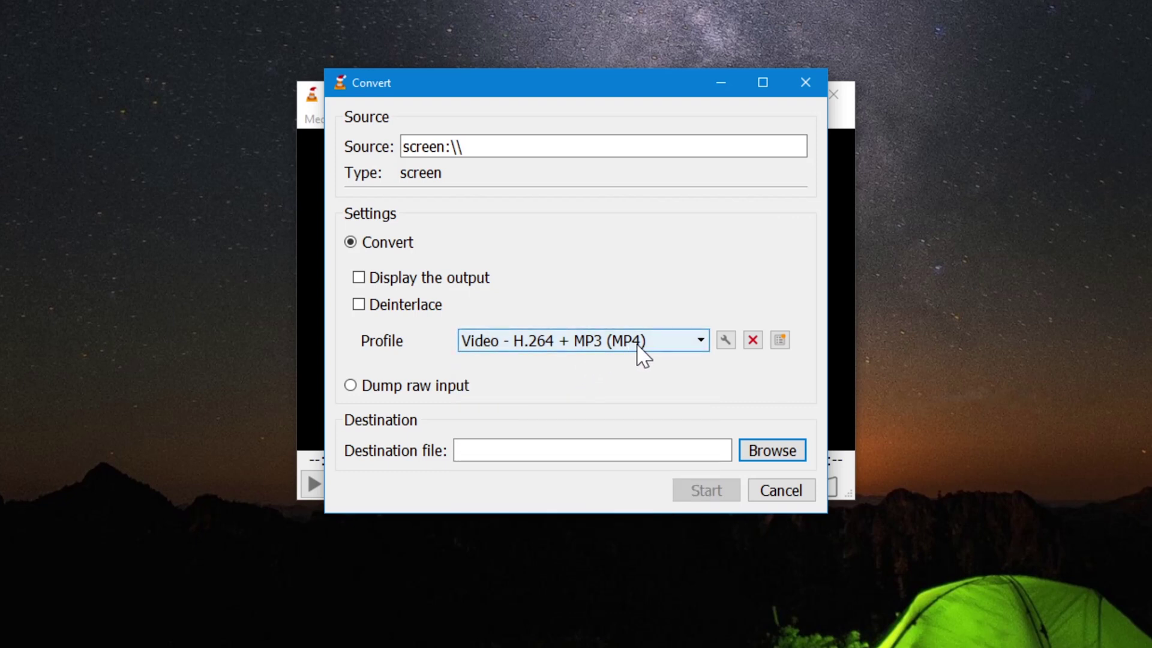
left_click(727, 343)
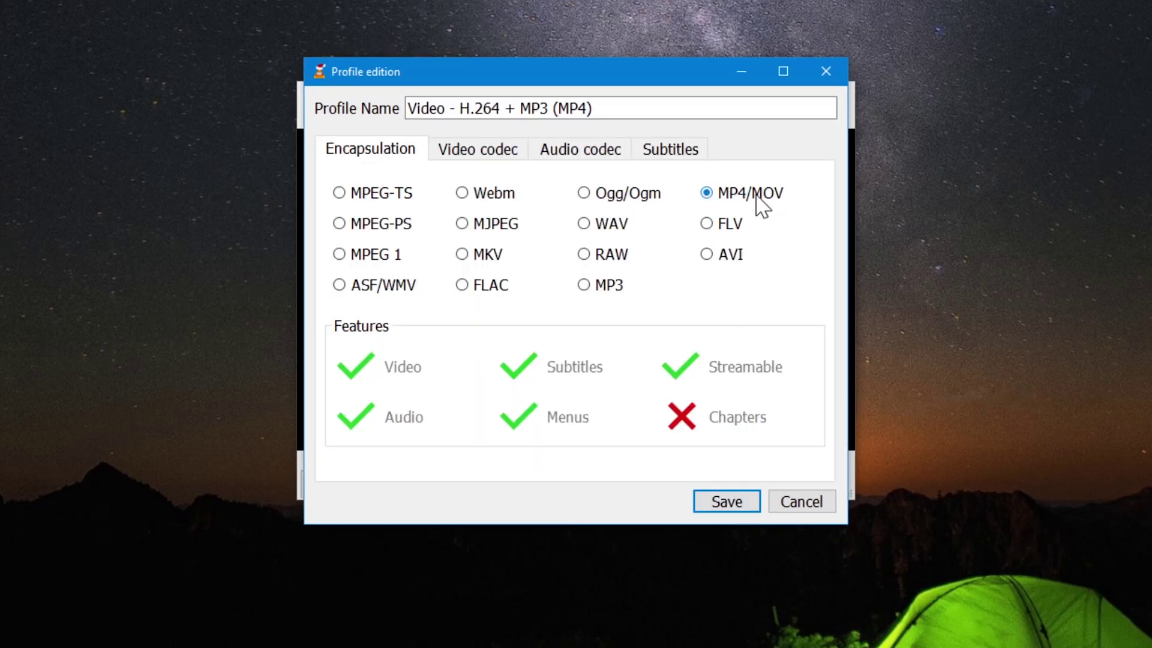
left_click(727, 501)
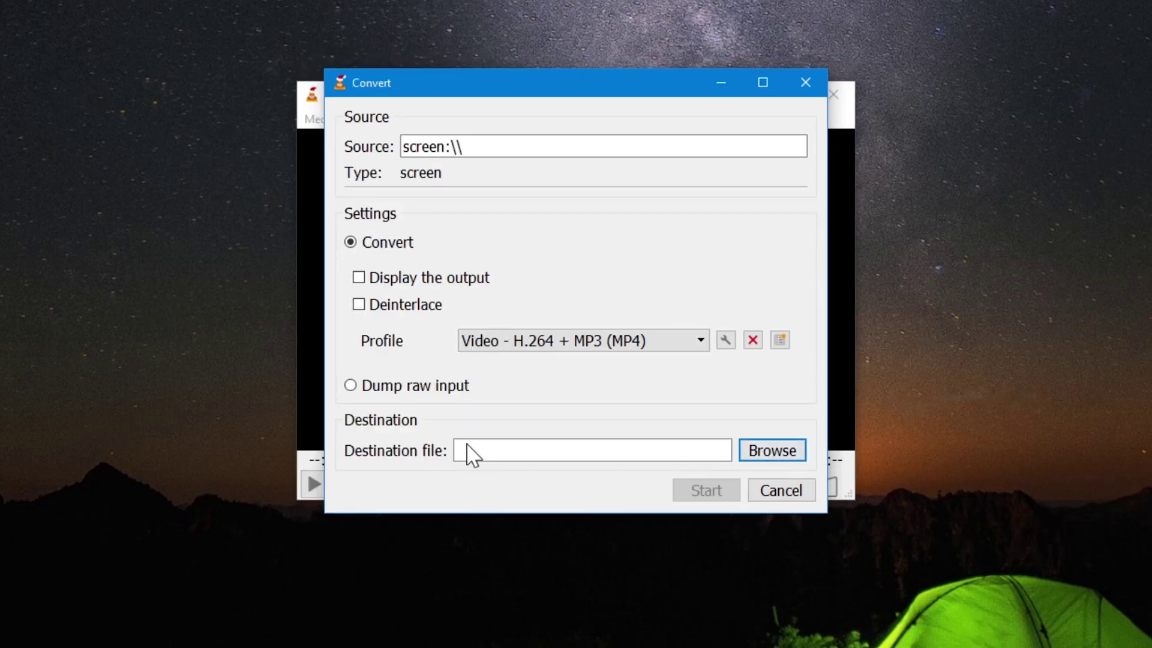
- Set the conversion output file to Test Video.mp4 on the Desktop
left_click(794, 463)
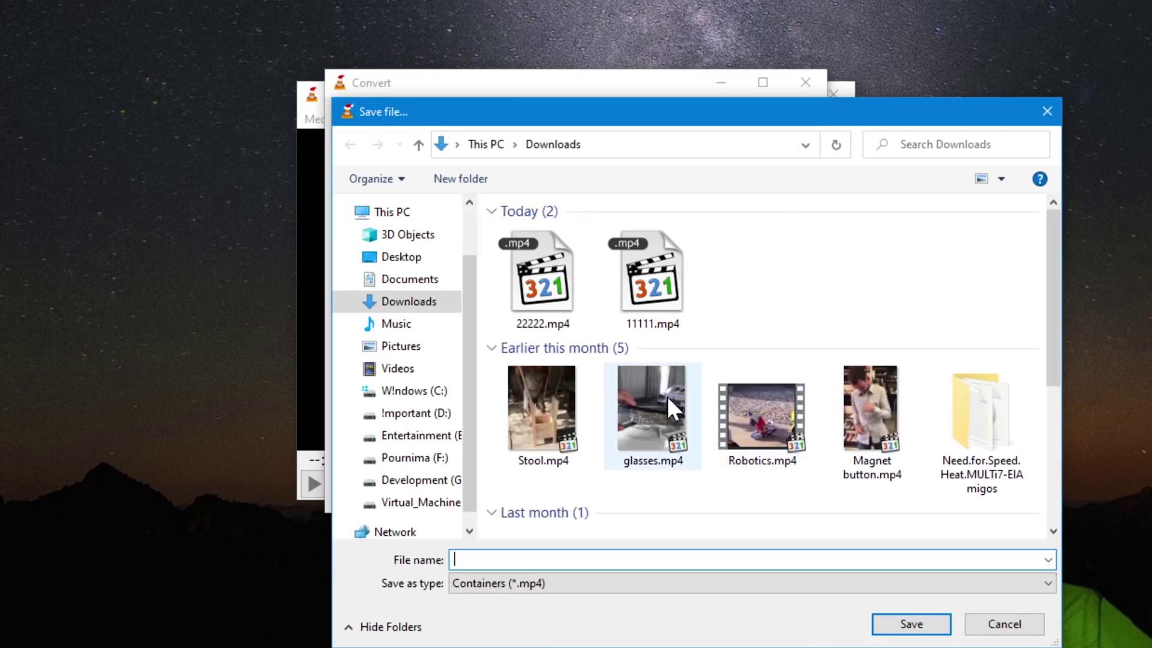
left_click(406, 262)
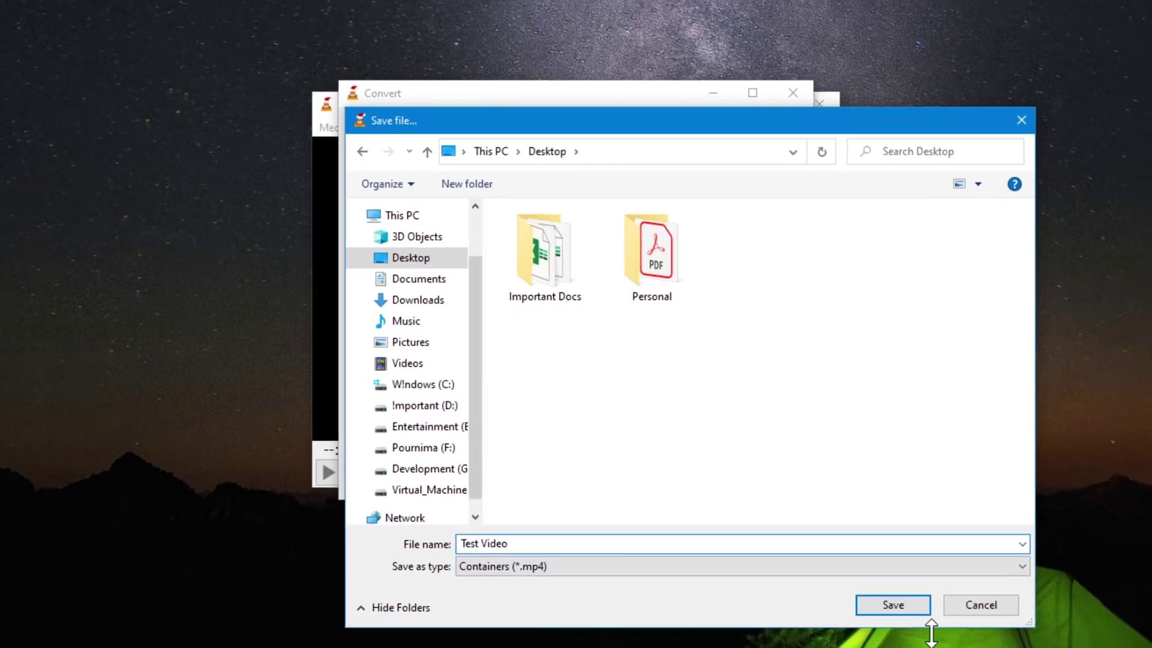
left_click(912, 624)
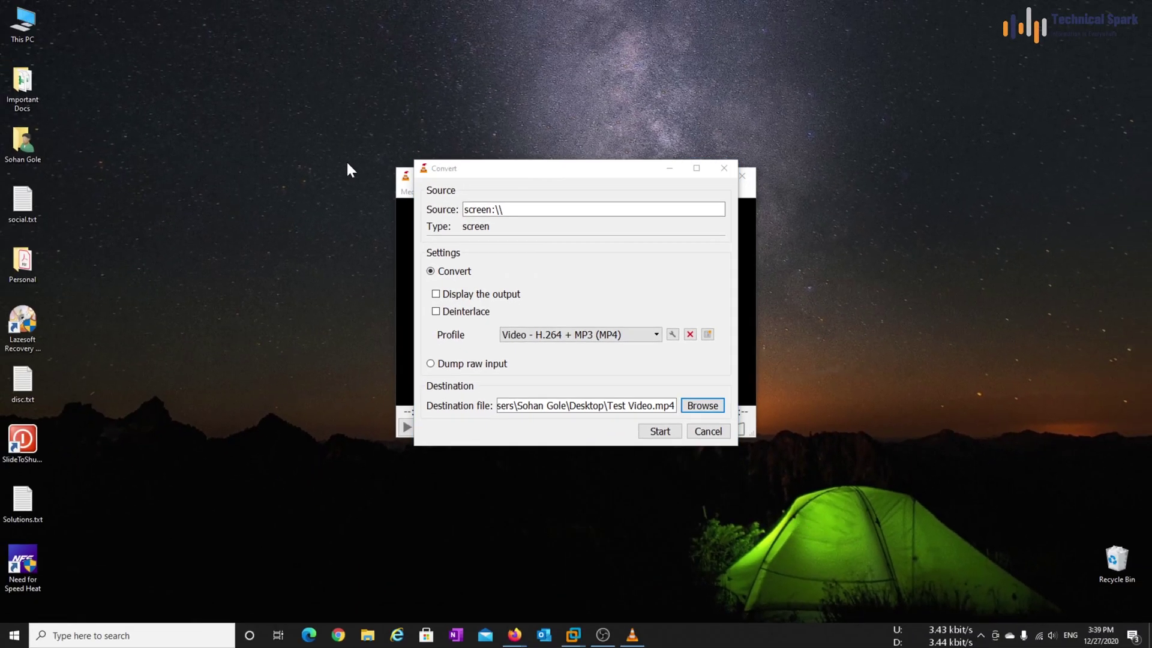
- Open Voice Recorder, move it to the upper left, and start recording audio
left_click(131, 638)
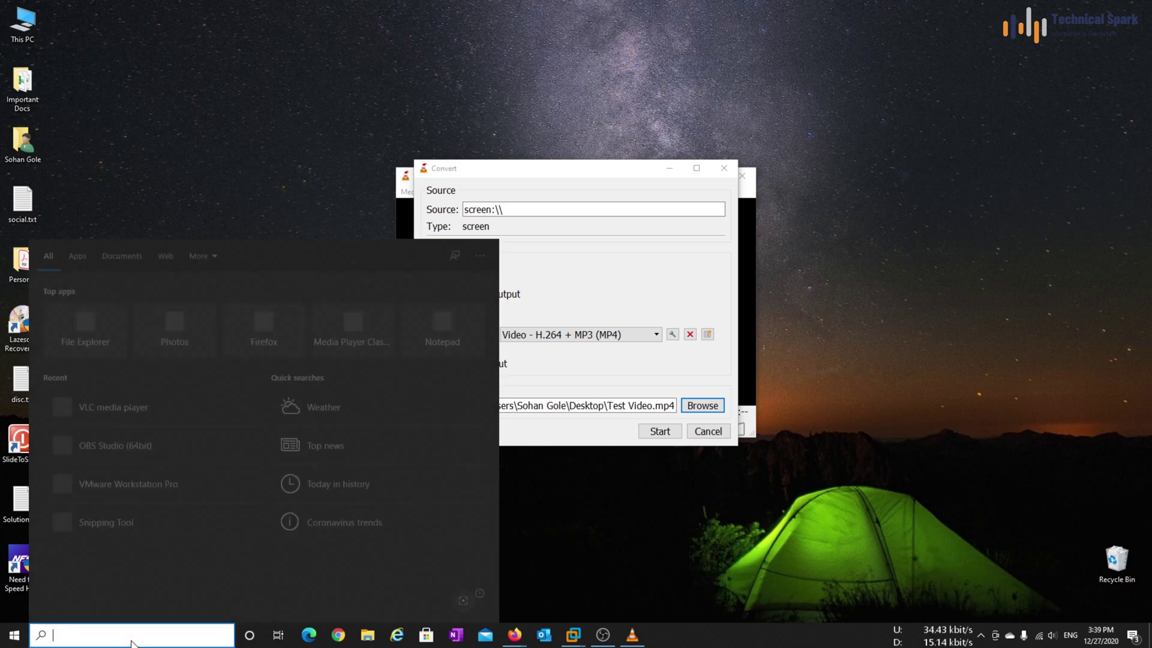
type("voice")
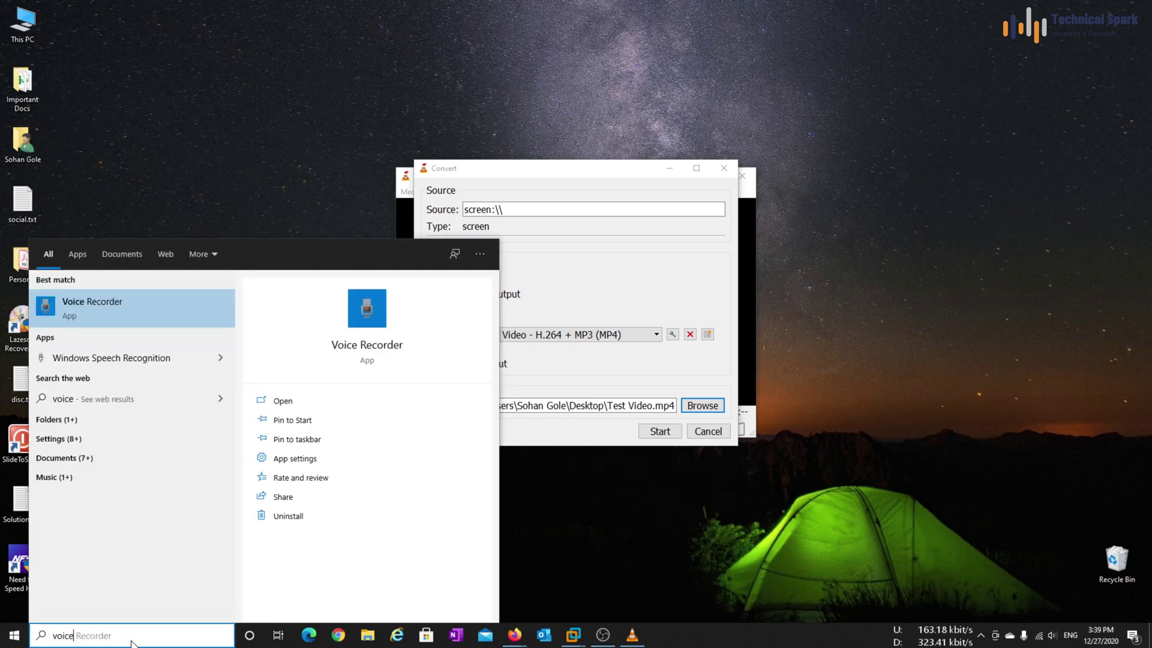
left_click(103, 305)
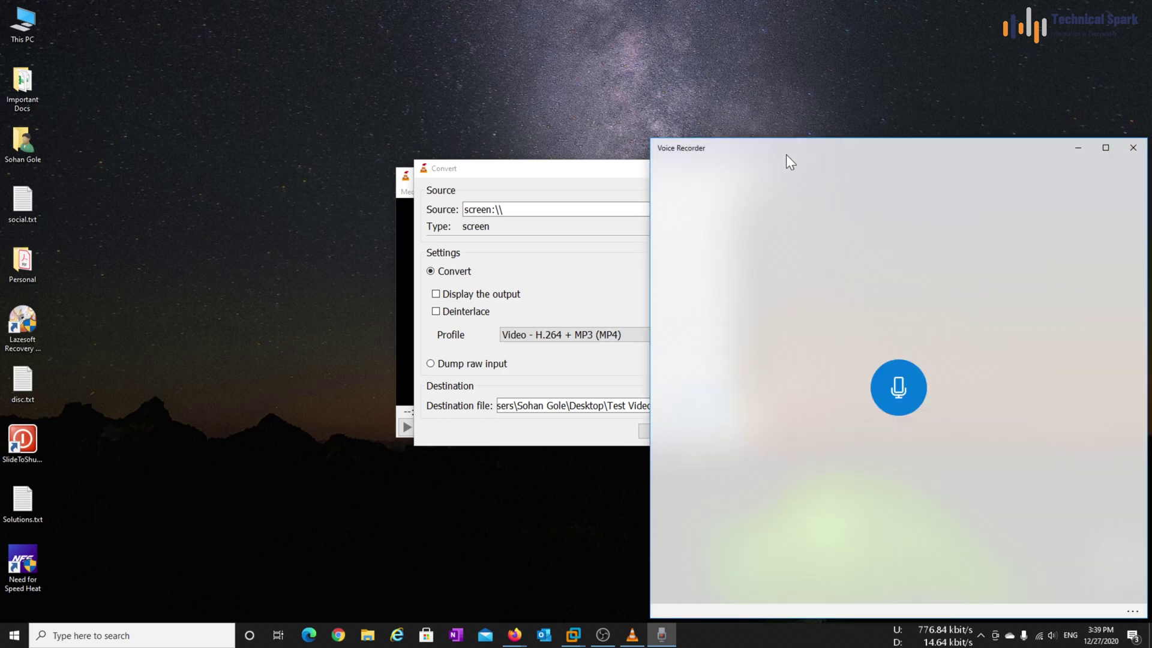
left_click_drag(786, 153, 208, 100)
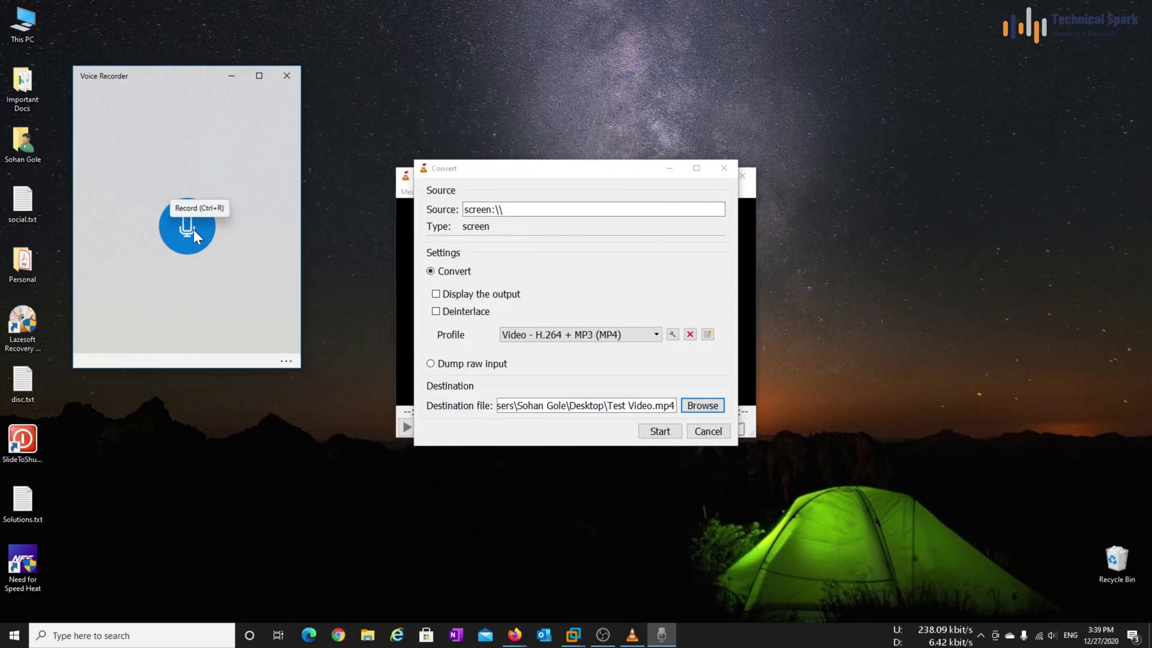
left_click(187, 228)
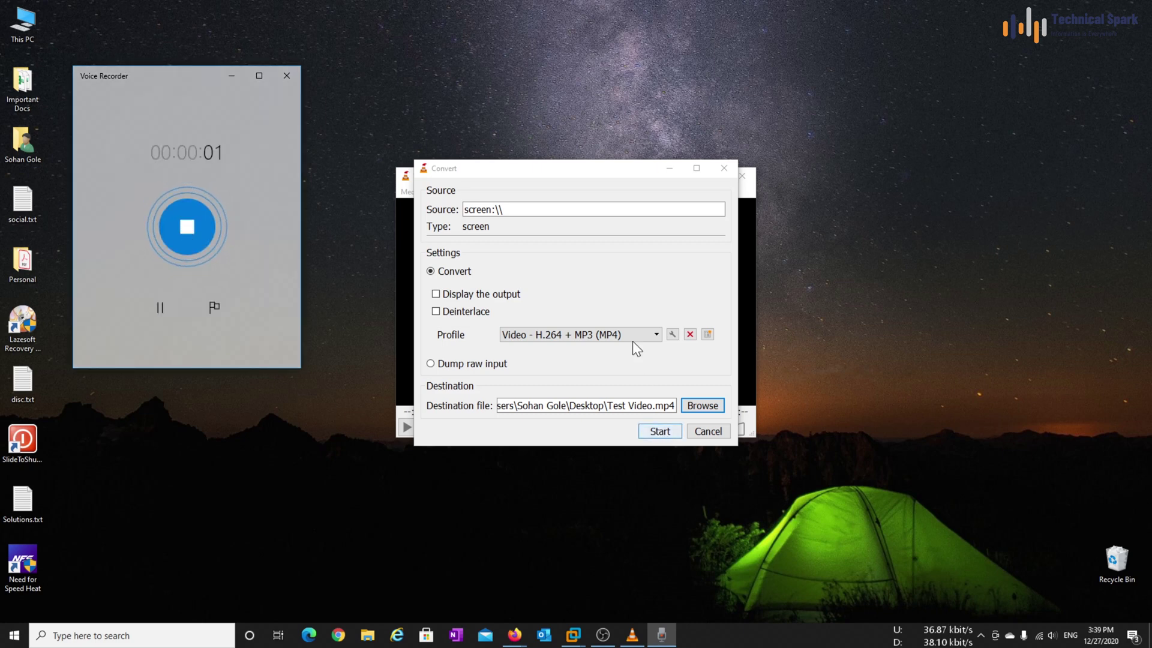
- Start VLC's conversion of the screen capture and check Test Video.mp4 appears on the desktop
left_click(660, 433)
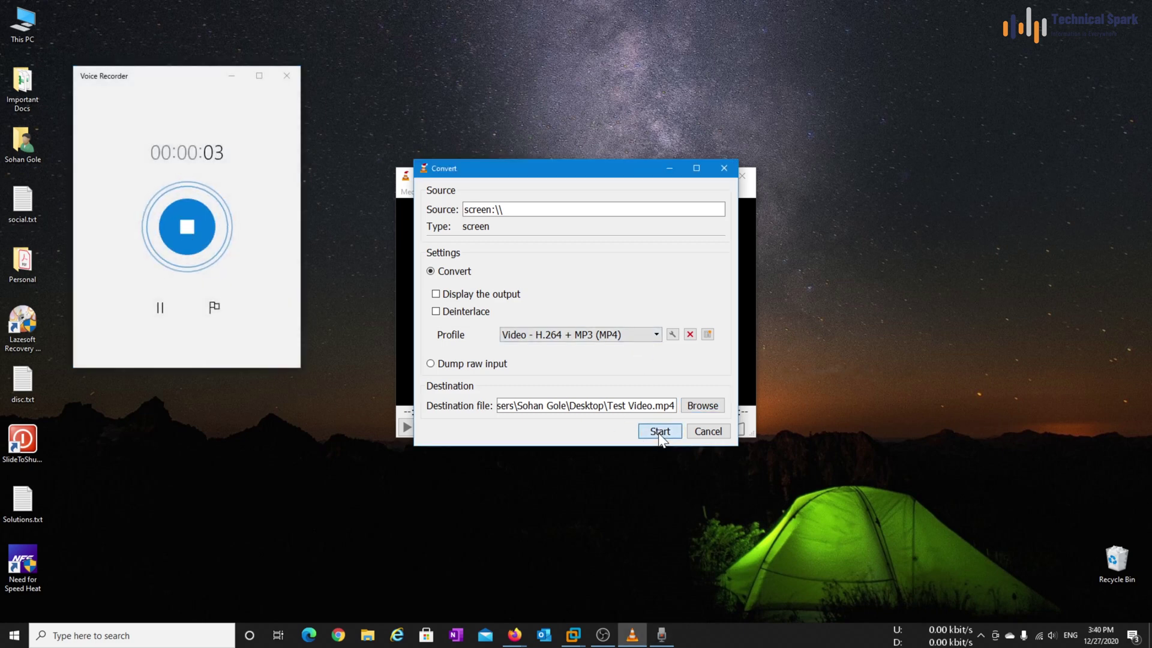
left_click(659, 433)
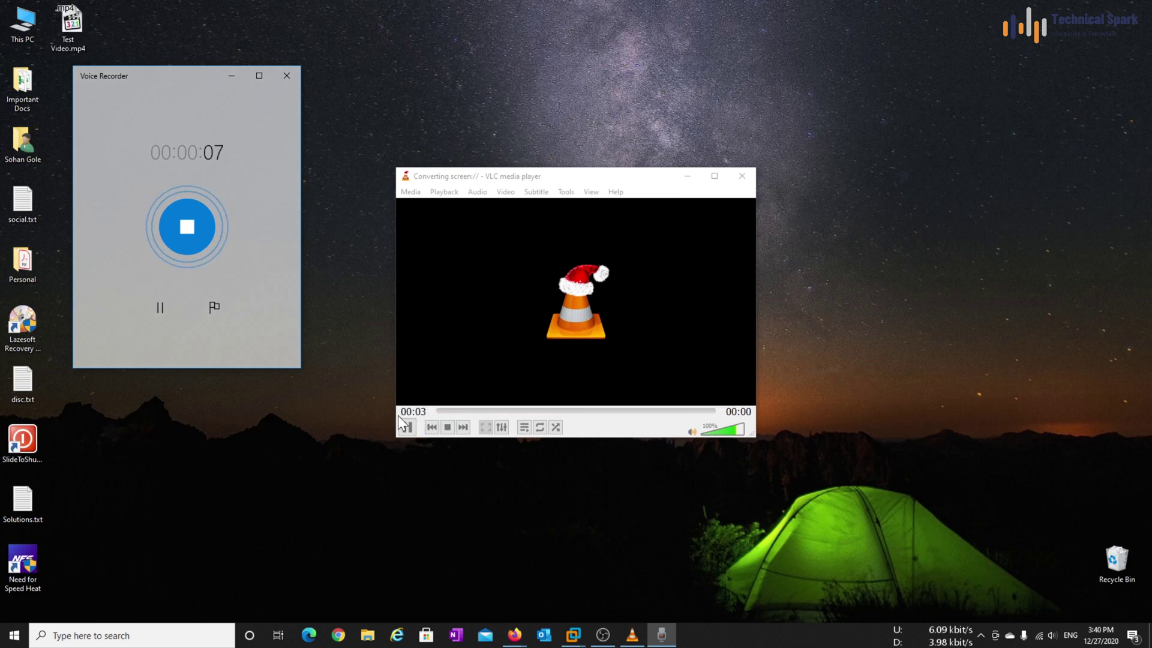
left_click(68, 27)
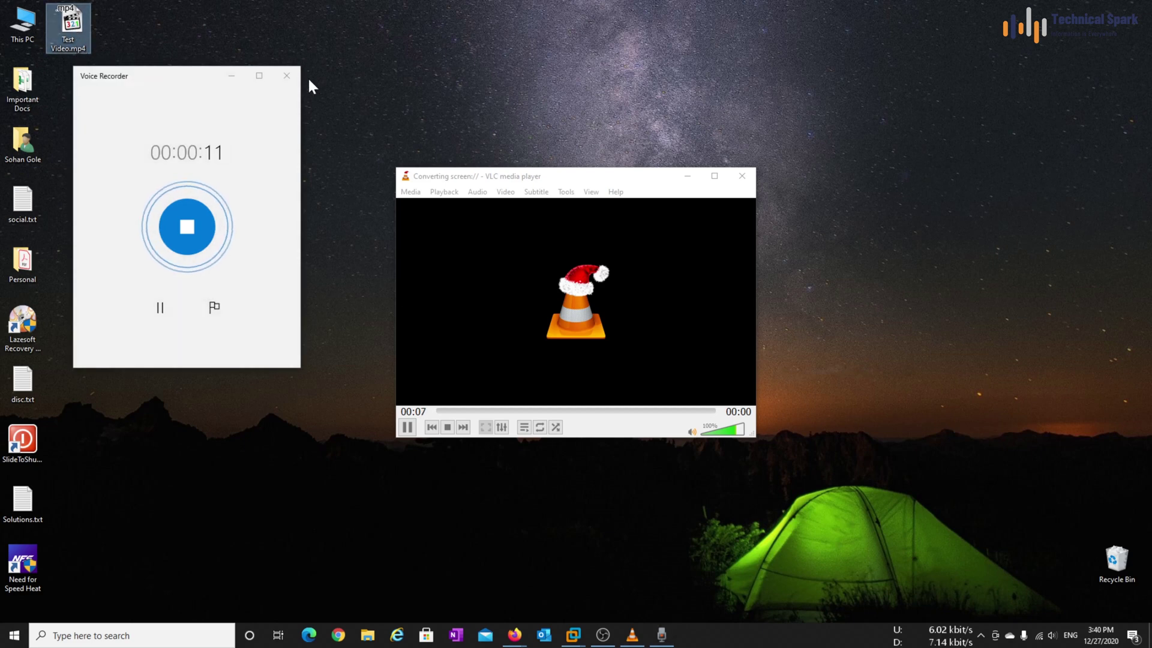
- In Firefox, play Technical Spark's 'Edge Vs Chrome Vs Firefox Vs Opera Speed Test' video, pausing at 0:09
mouse_move(519, 619)
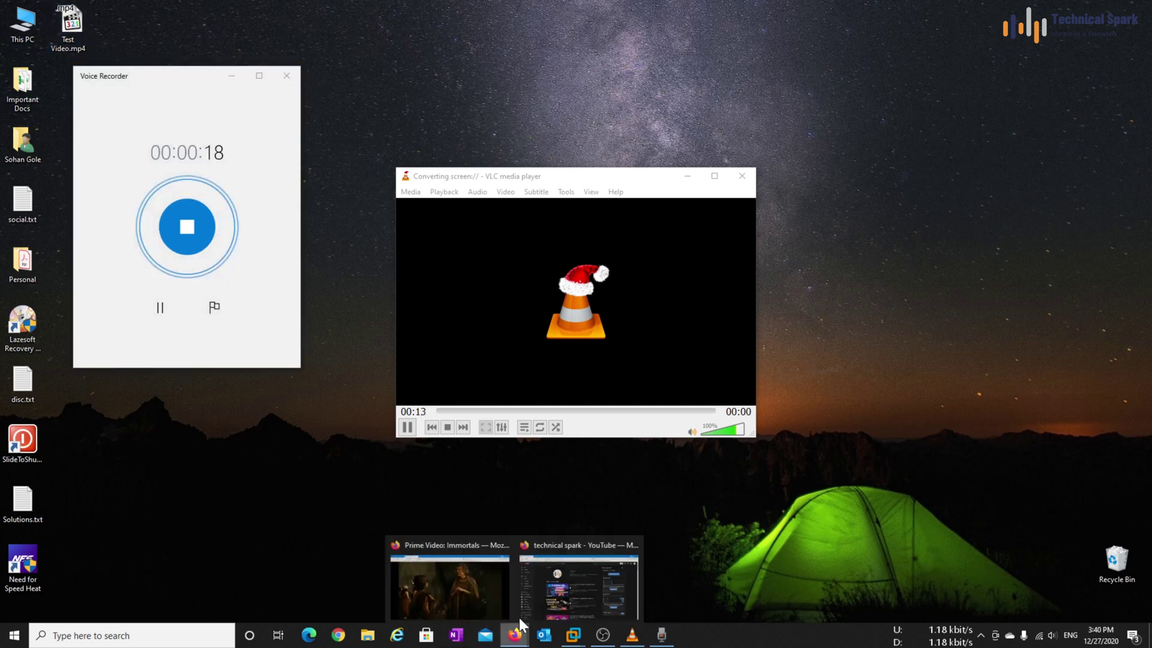
left_click(584, 564)
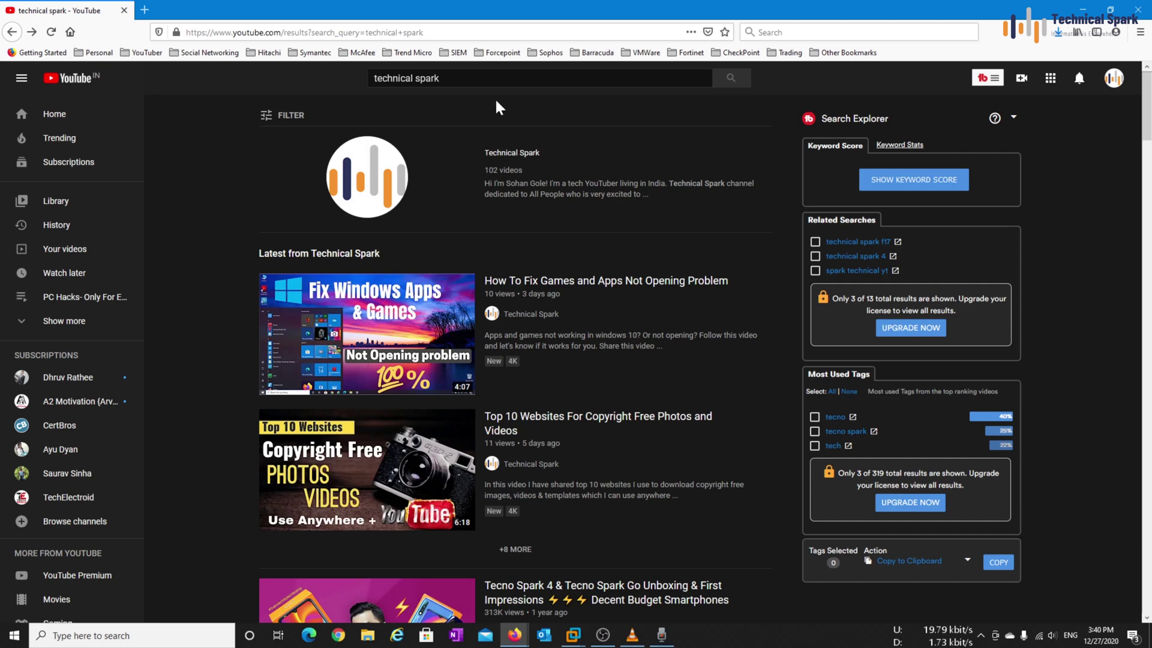
left_click(499, 152)
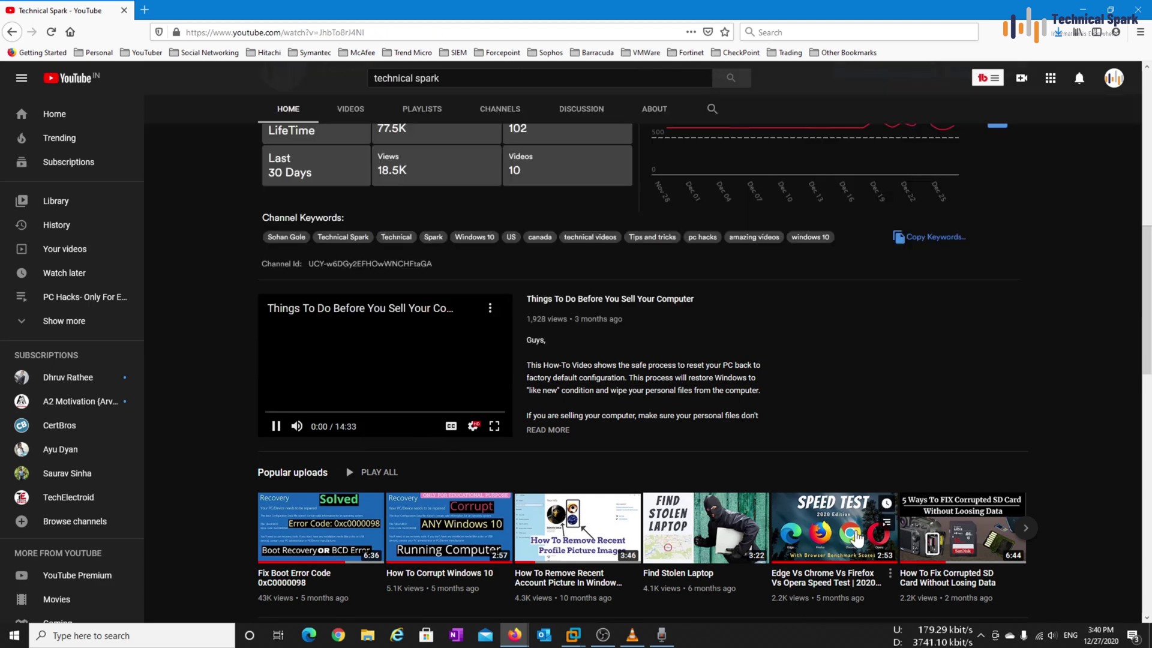
left_click(855, 536)
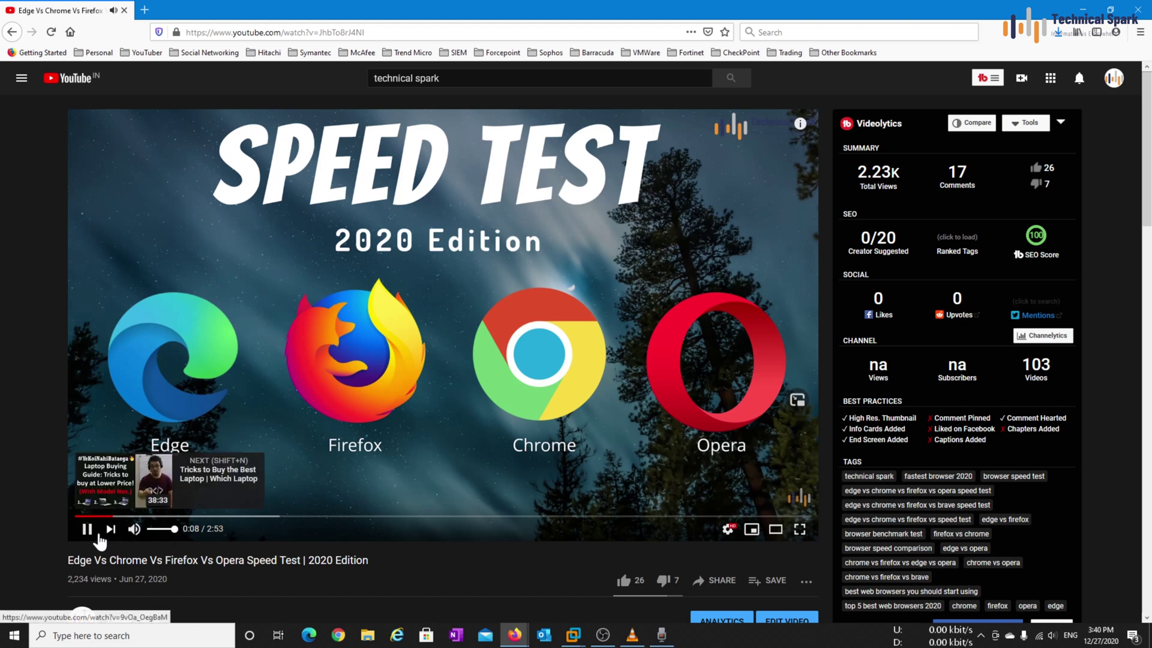
left_click(87, 528)
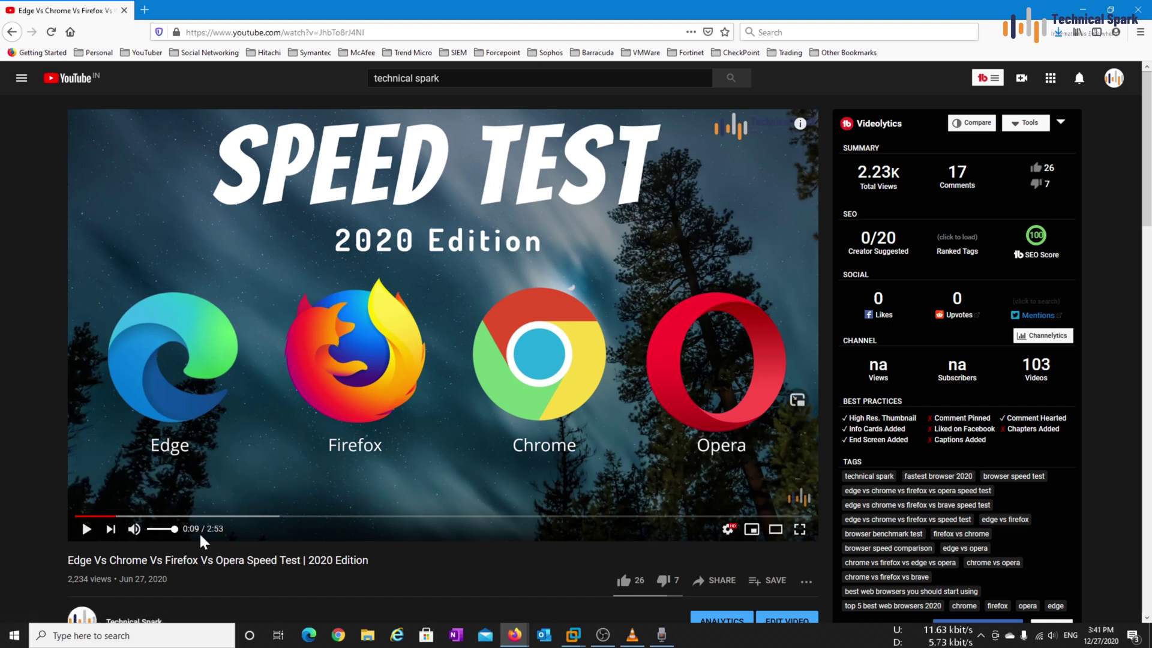
left_click(1083, 9)
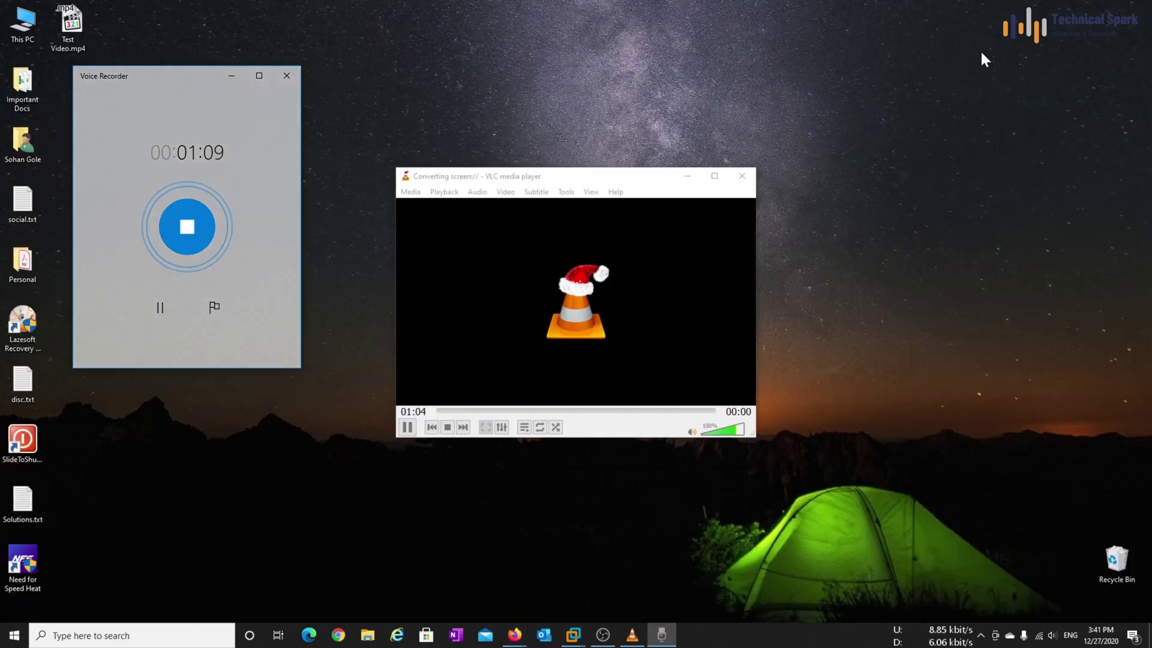
left_click(188, 231)
left_click(743, 173)
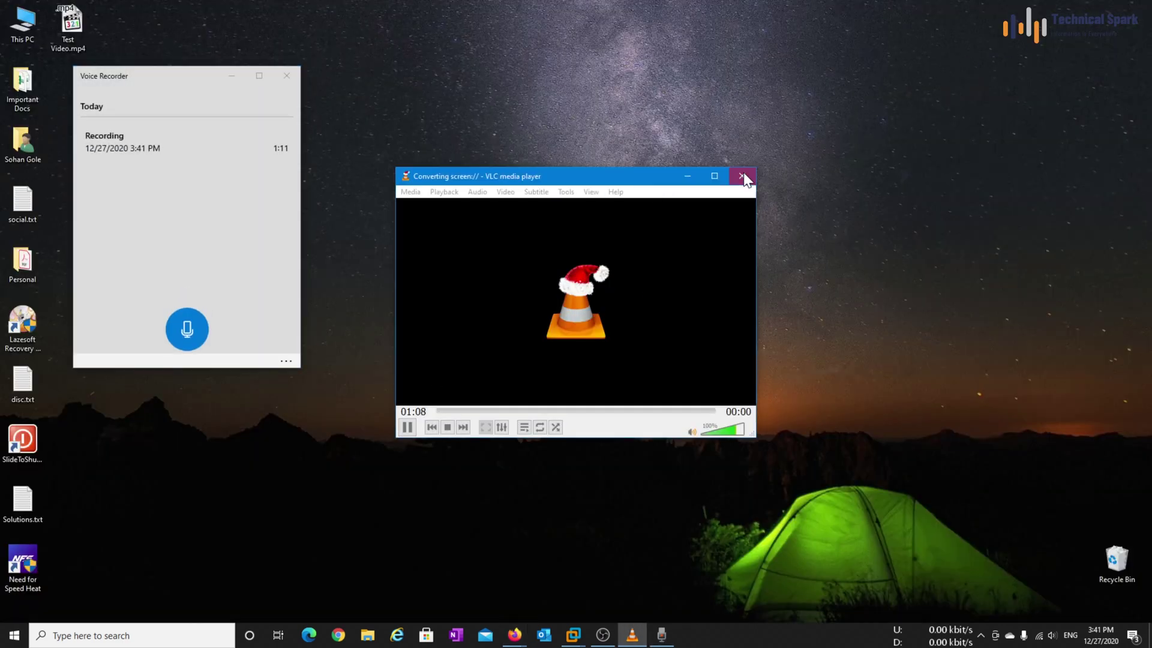
left_click(66, 22)
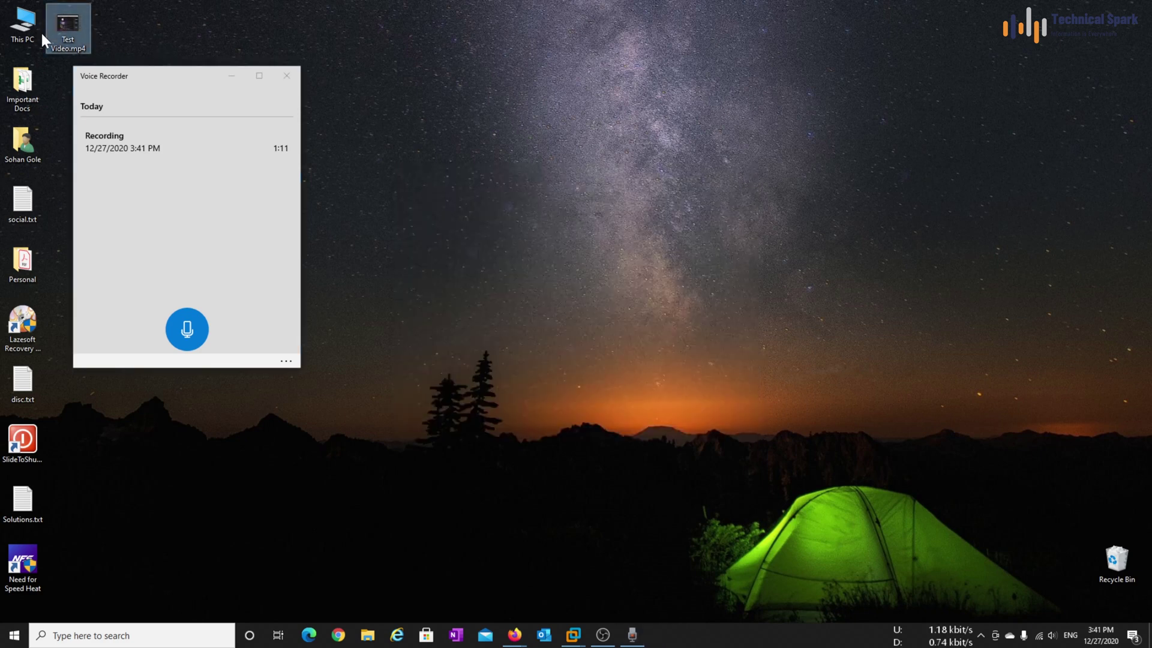
double_click(67, 25)
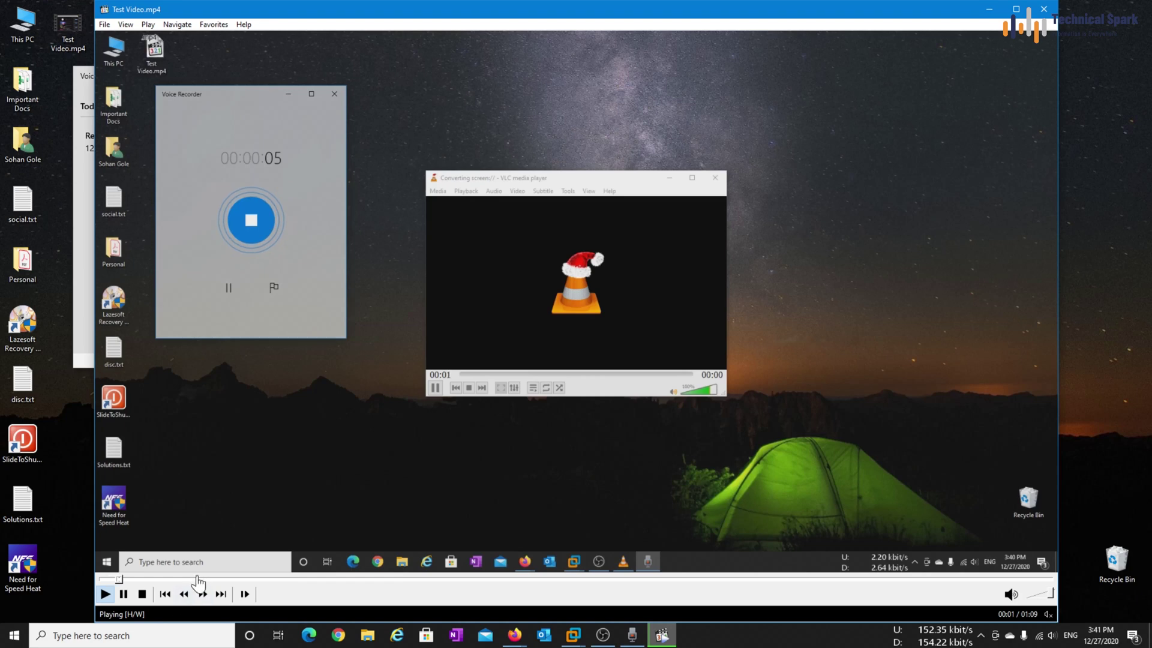
left_click(255, 580)
left_click(511, 580)
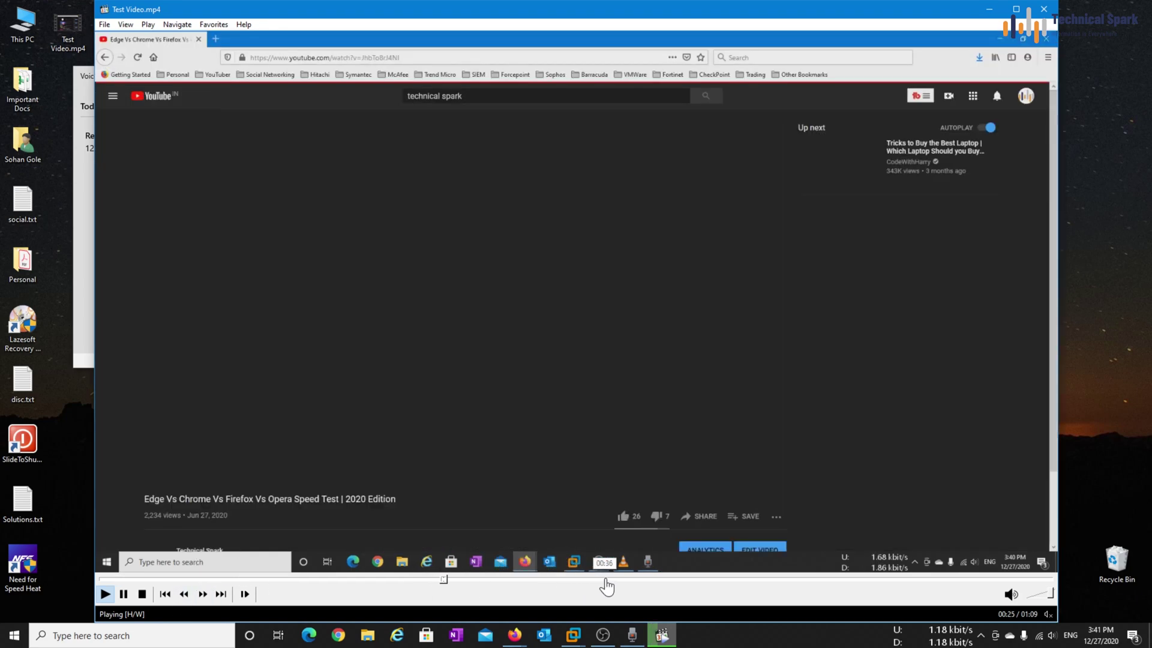
left_click(757, 579)
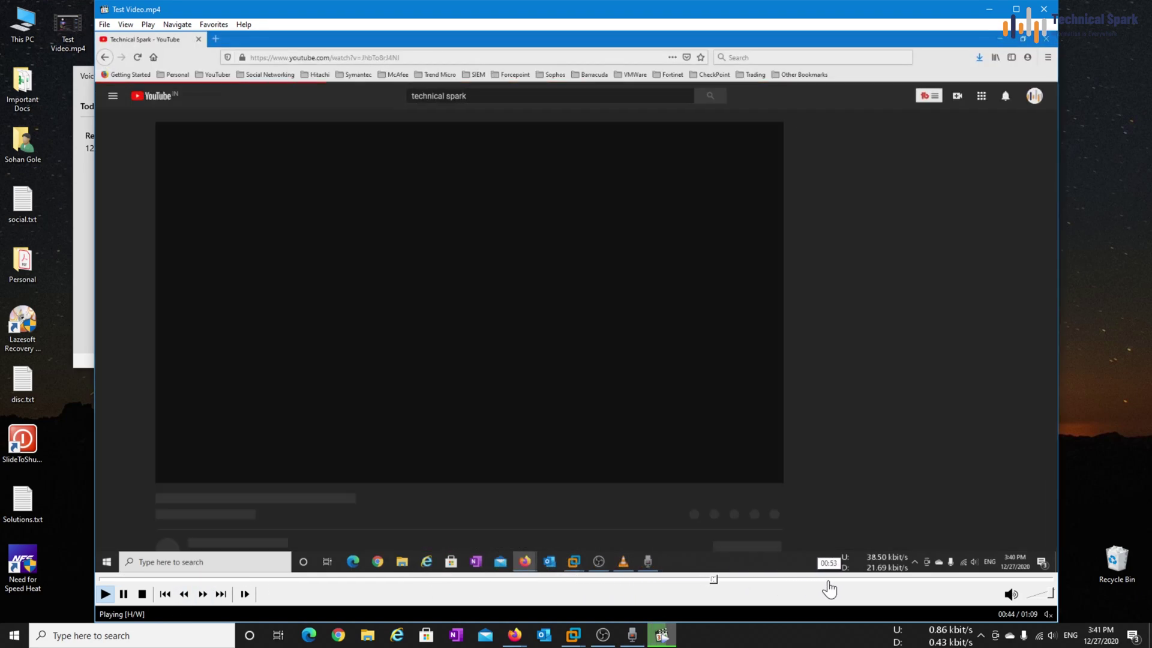
left_click(846, 580)
left_click(984, 579)
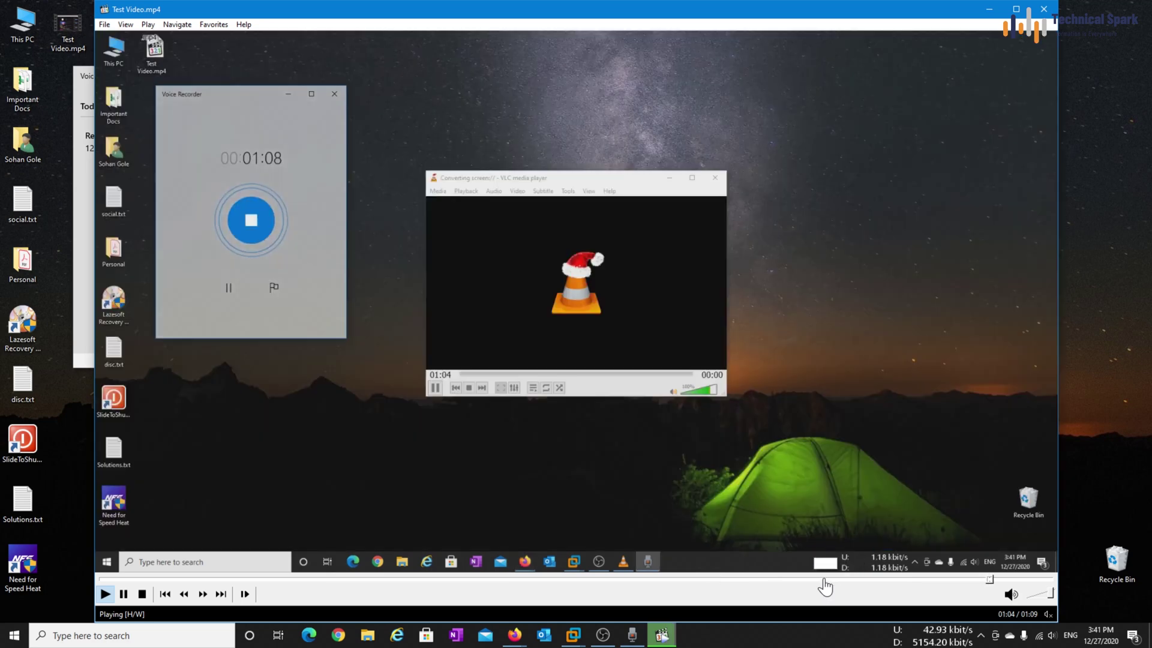
left_click(1044, 9)
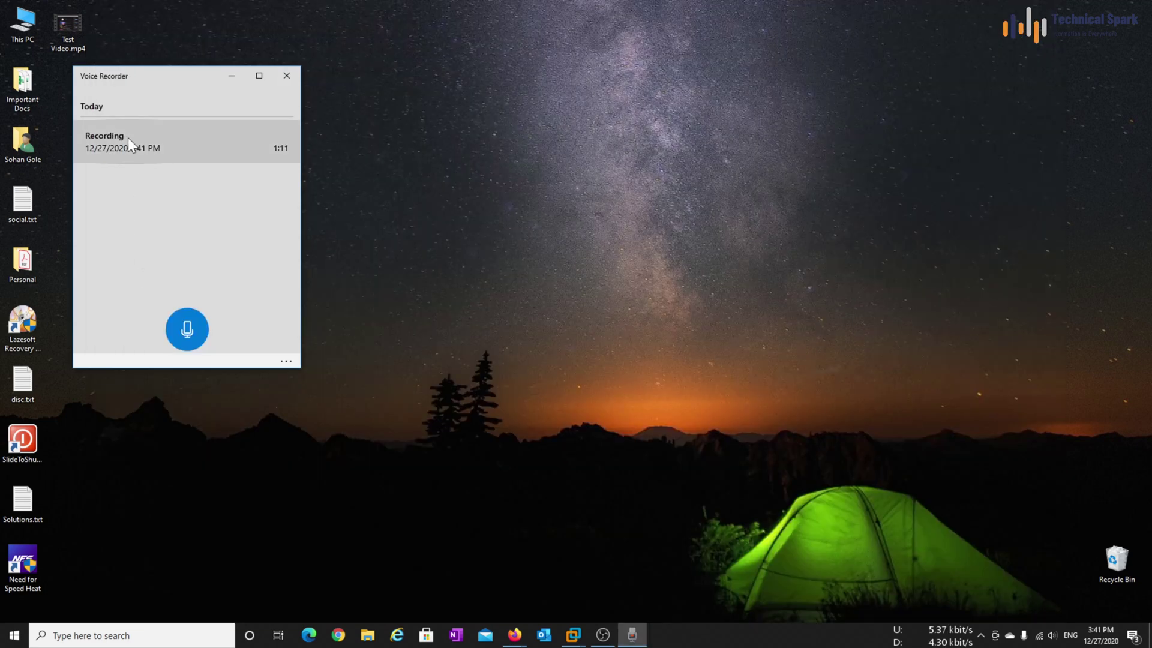
- Reveal Recording.m4a in Sound recordings, close Voice Recorder, and open the recording to listen
right_click(161, 145)
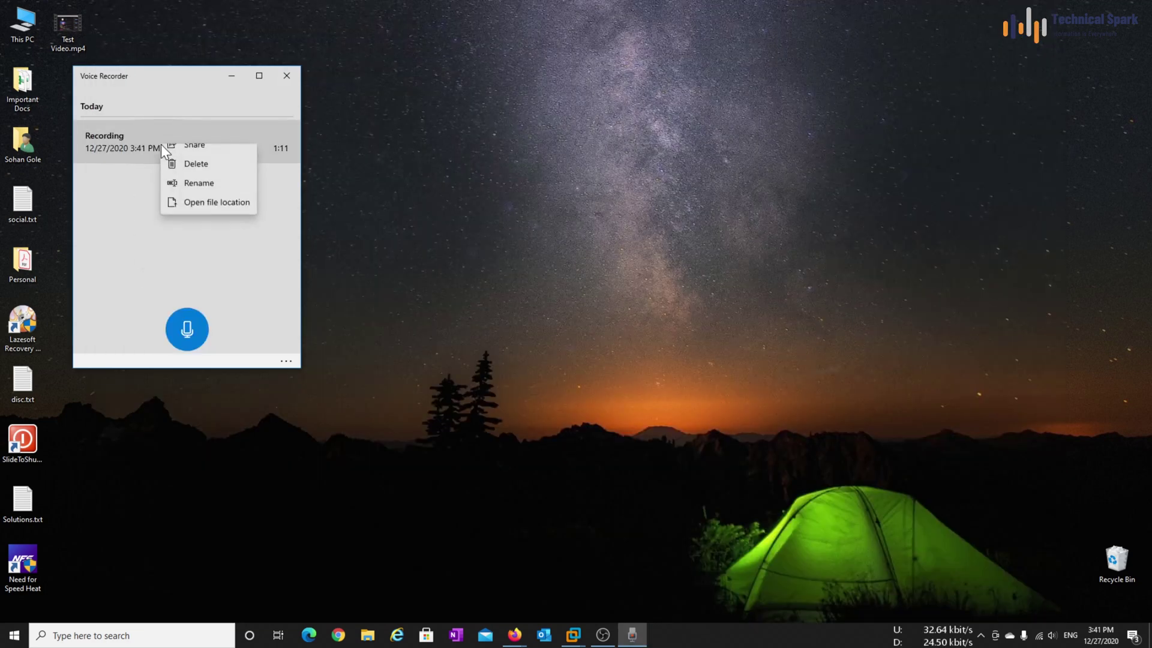
left_click(240, 213)
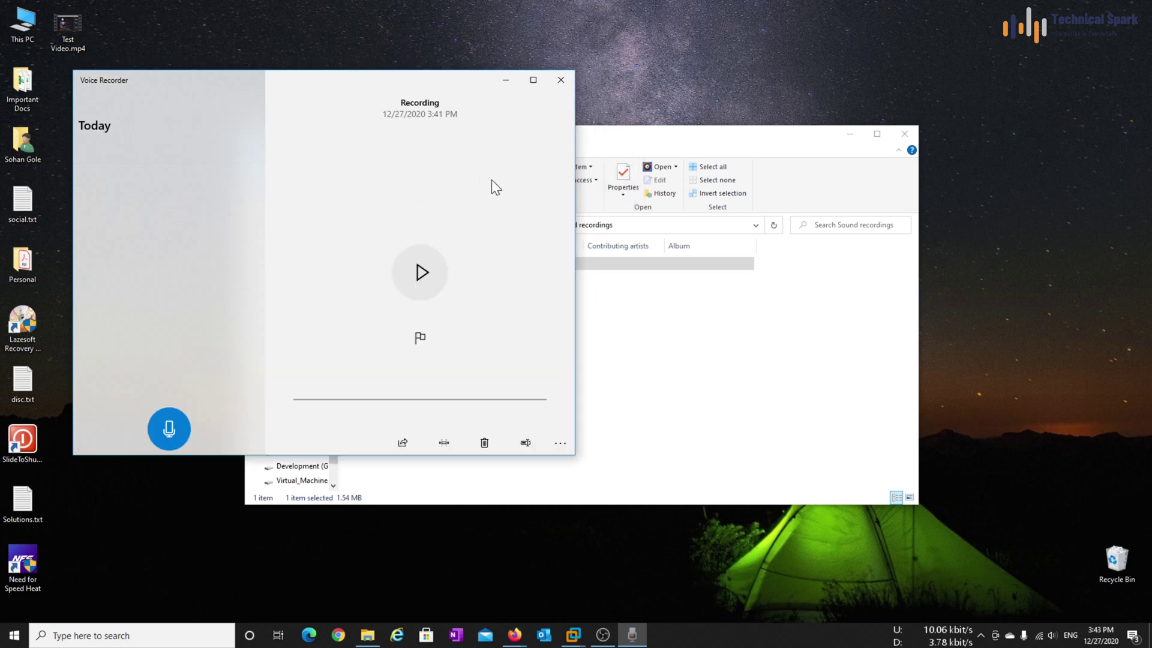
left_click(560, 80)
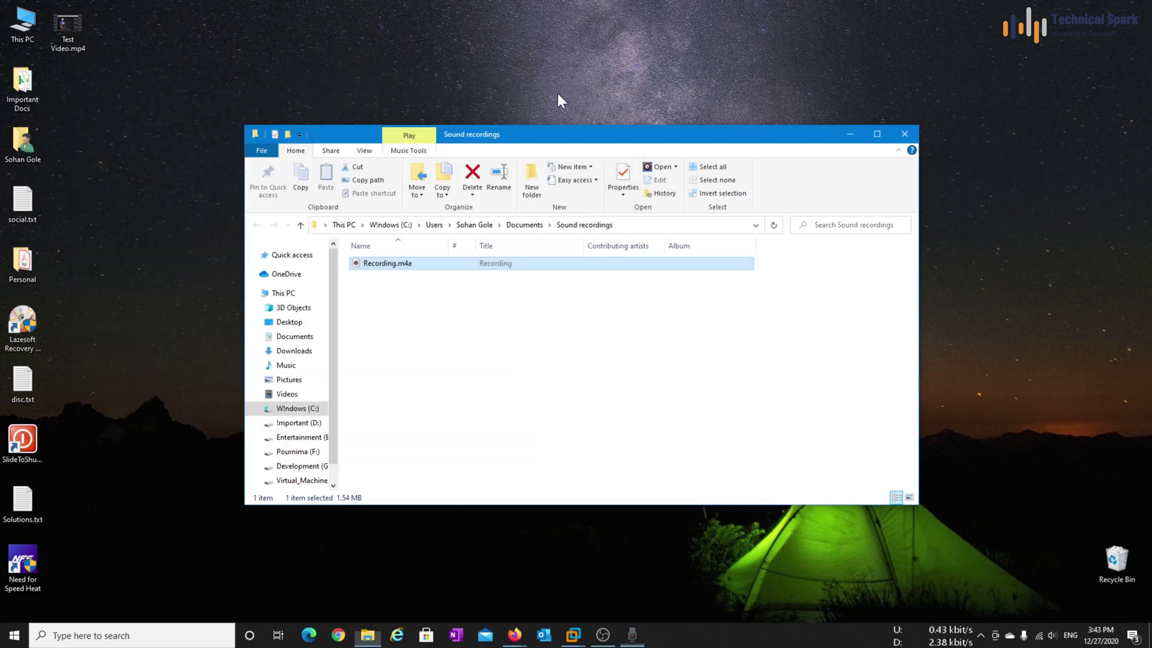
double_click(389, 266)
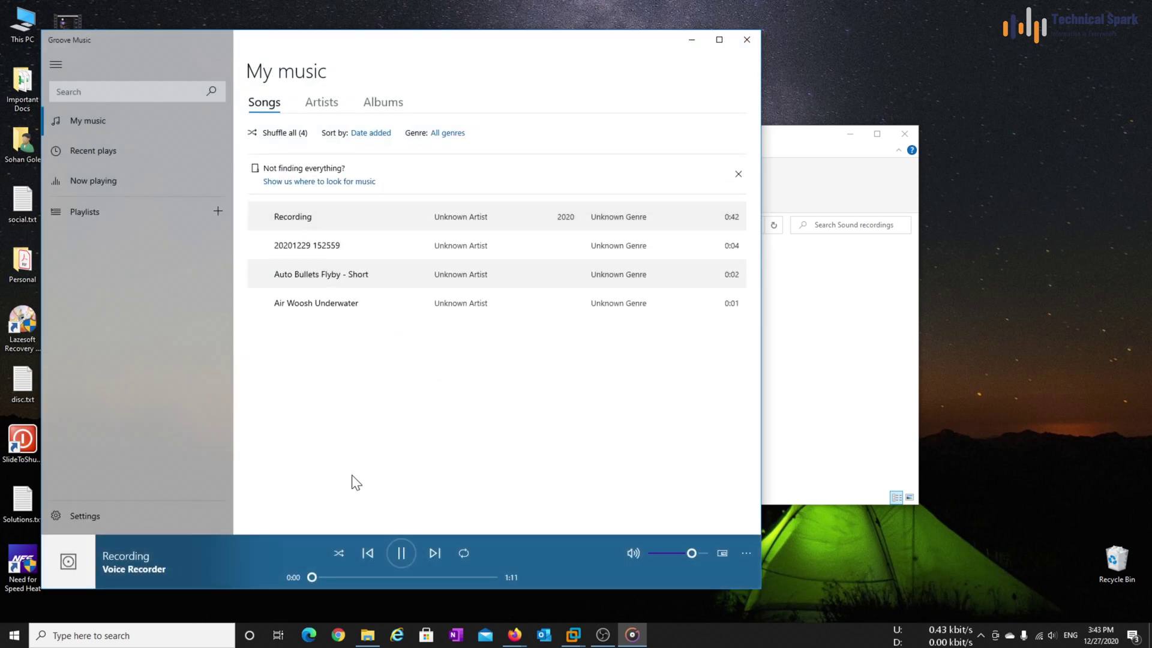
- Pause the Recording clip at 0:54 and move the Groove Music window to the right
left_click(402, 553)
left_click(832, 358)
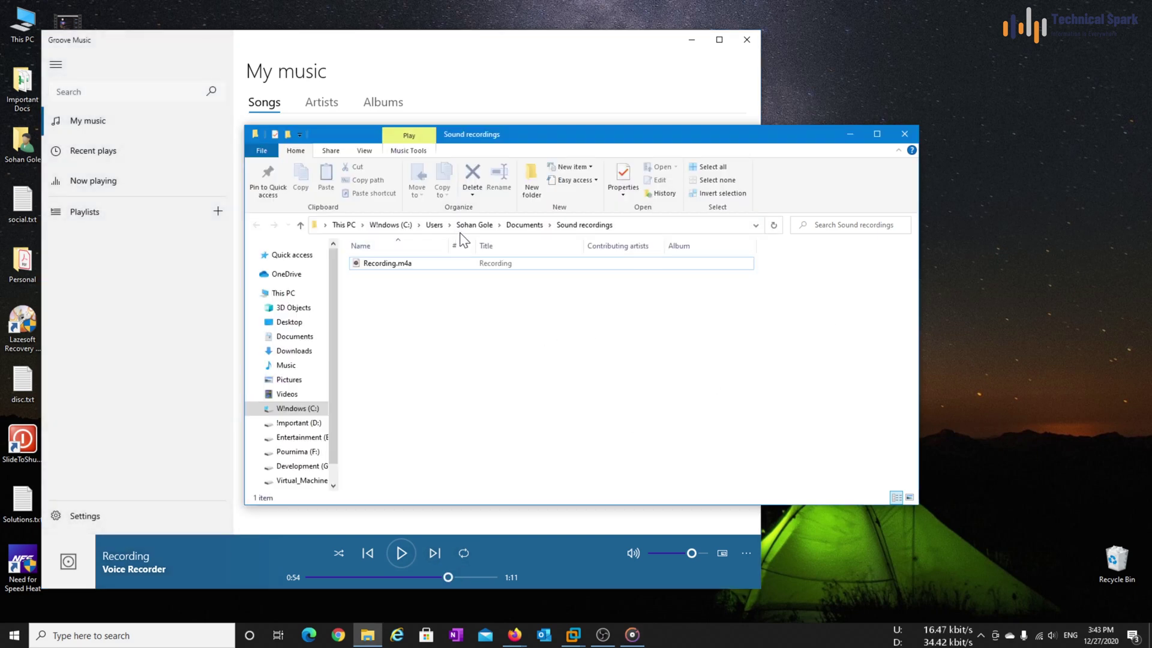
left_click_drag(289, 54, 484, 54)
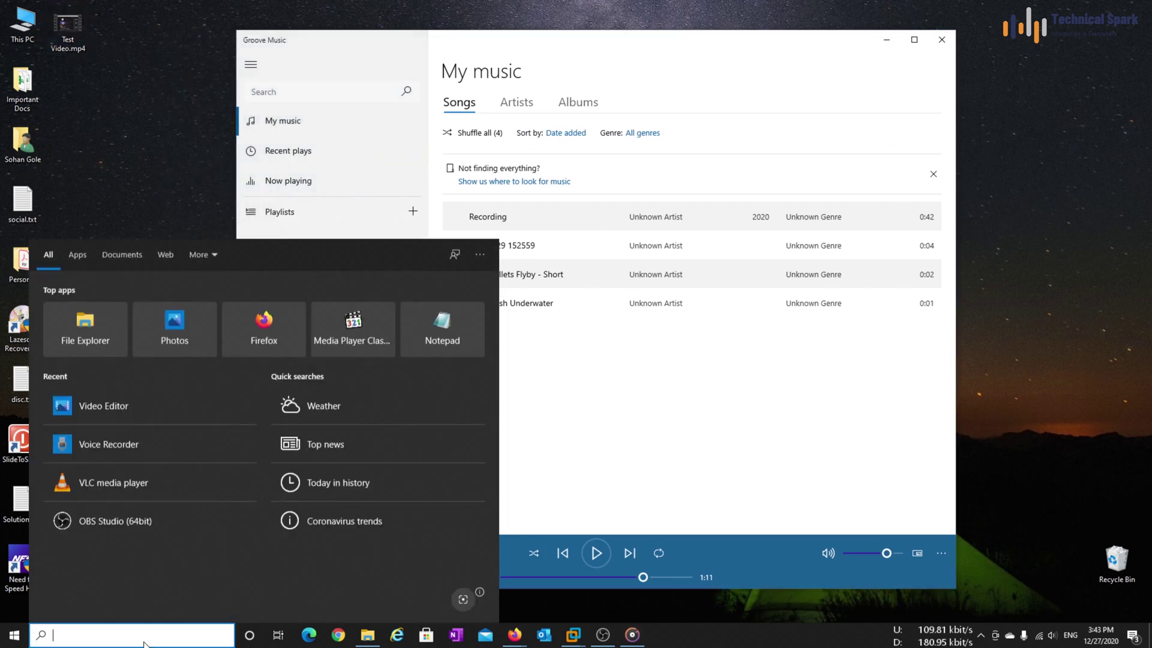
- Open Video Editor and create a new video project named 'Test Video- VLC'
type("video")
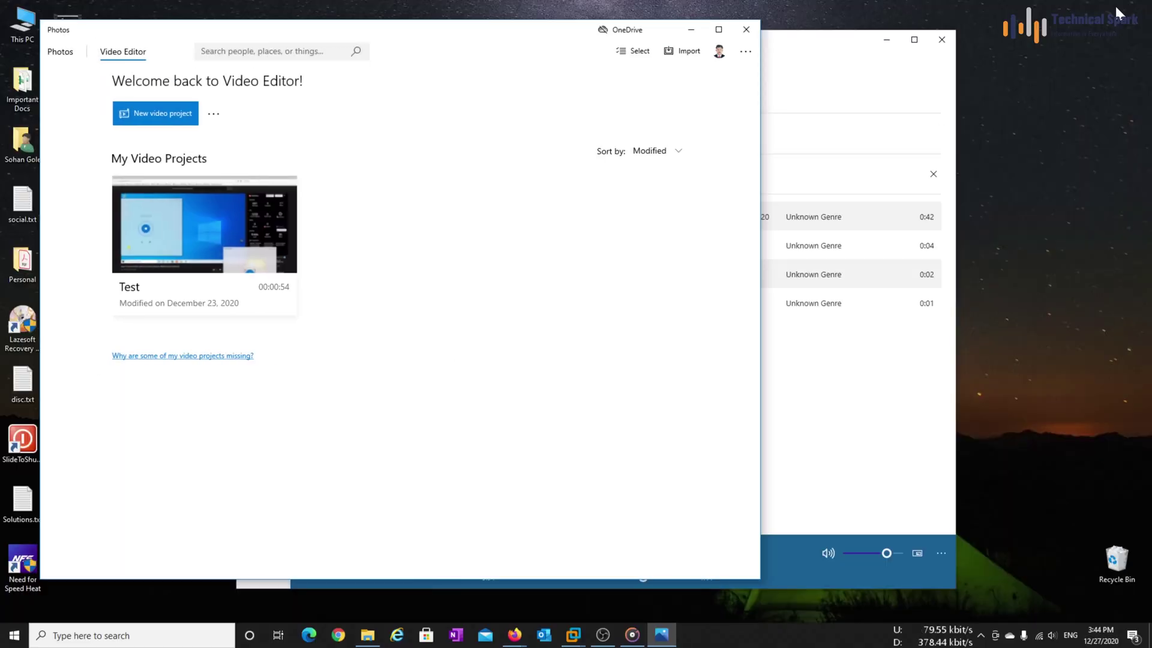
left_click_drag(344, 27, 570, 31)
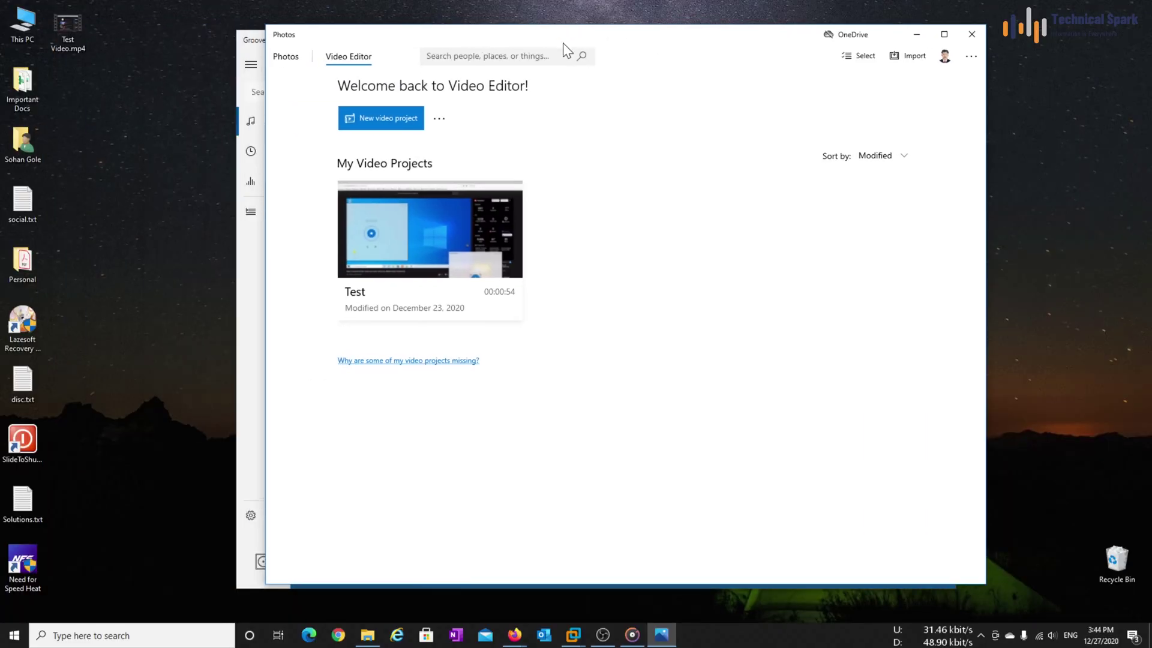
left_click(395, 117)
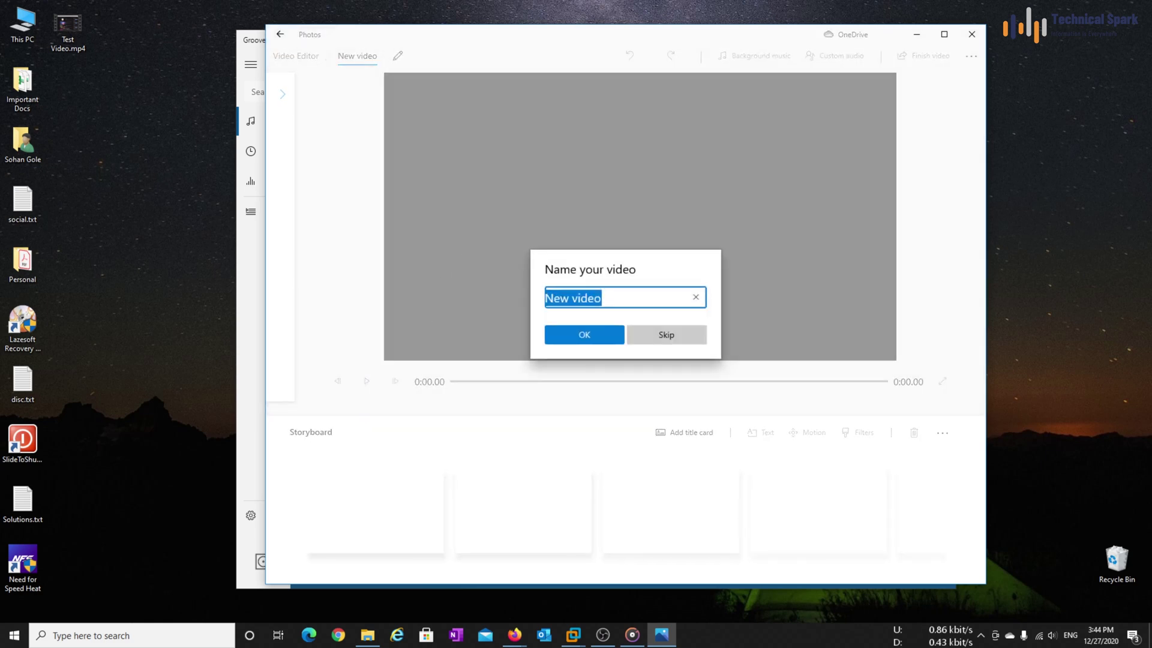
type("Test Vid")
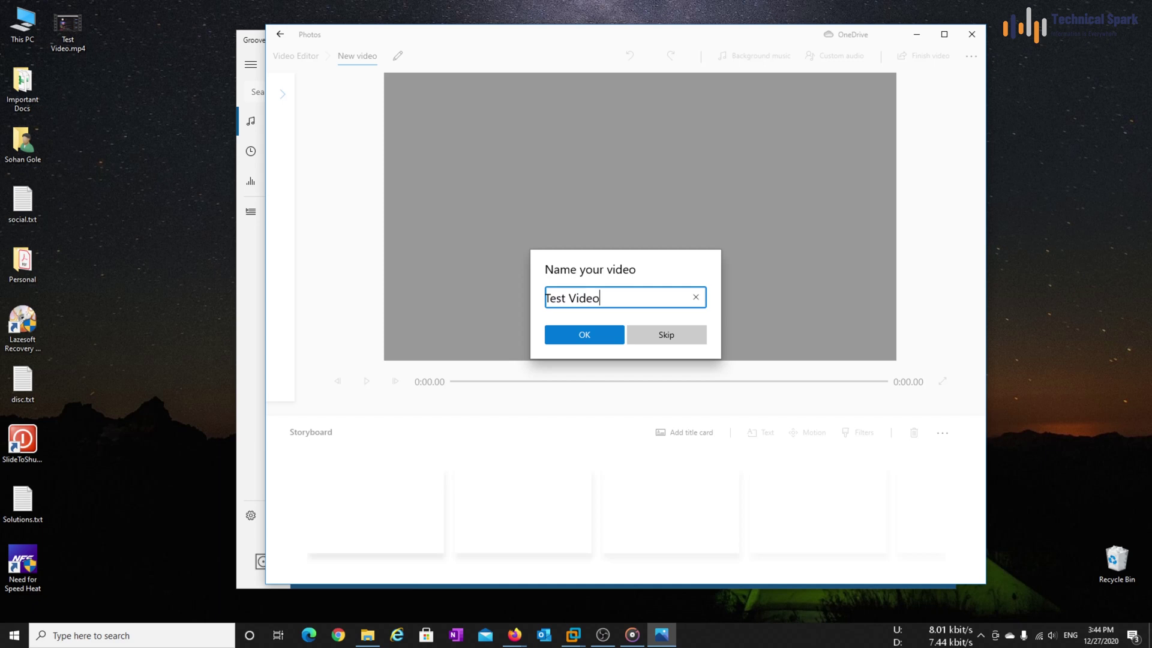
type("eo- VLC")
left_click(584, 342)
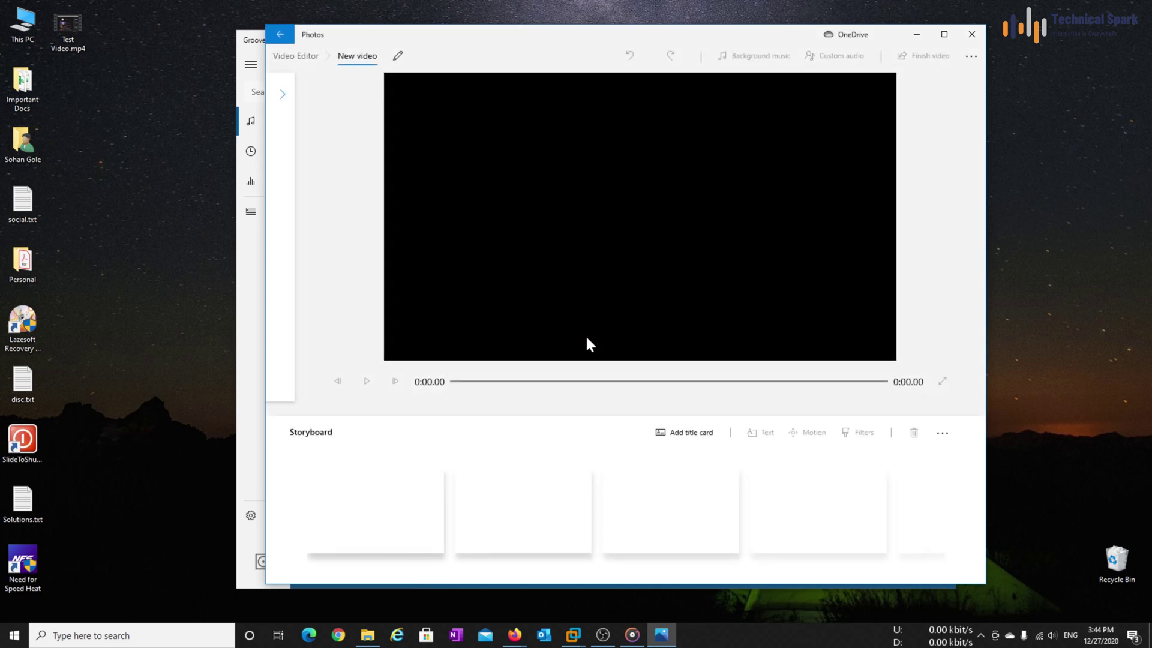
- Add Test Video.mp4 to the project library and place its 1:08.96 clip on the storyboard
left_click(279, 95)
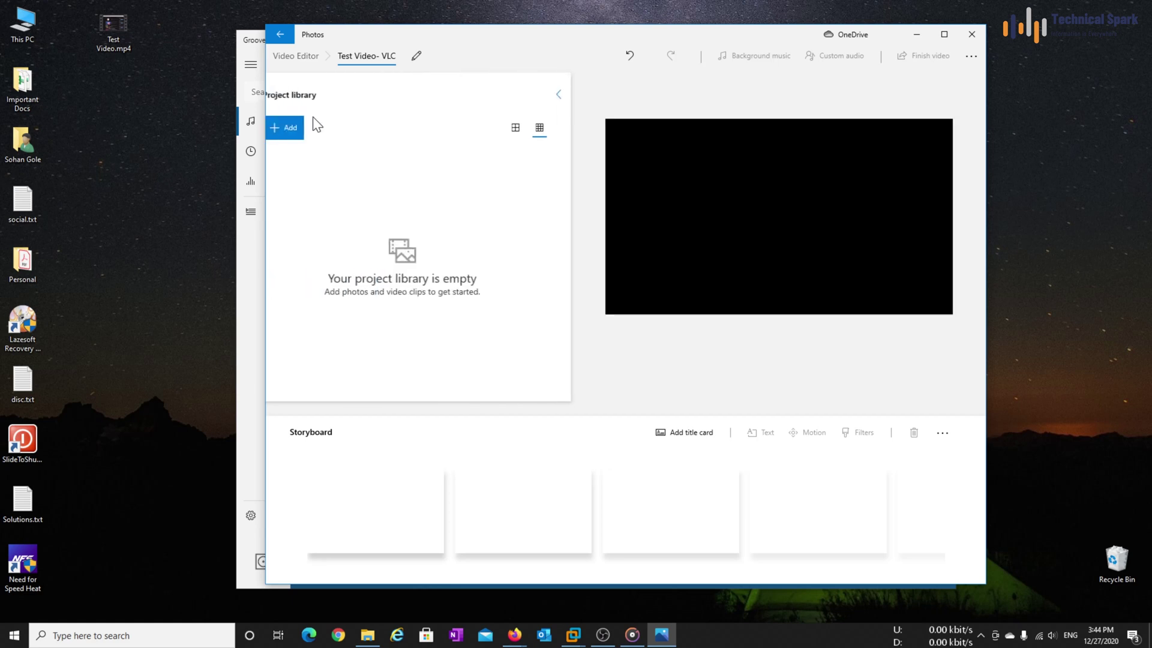
left_click_drag(112, 27, 381, 238)
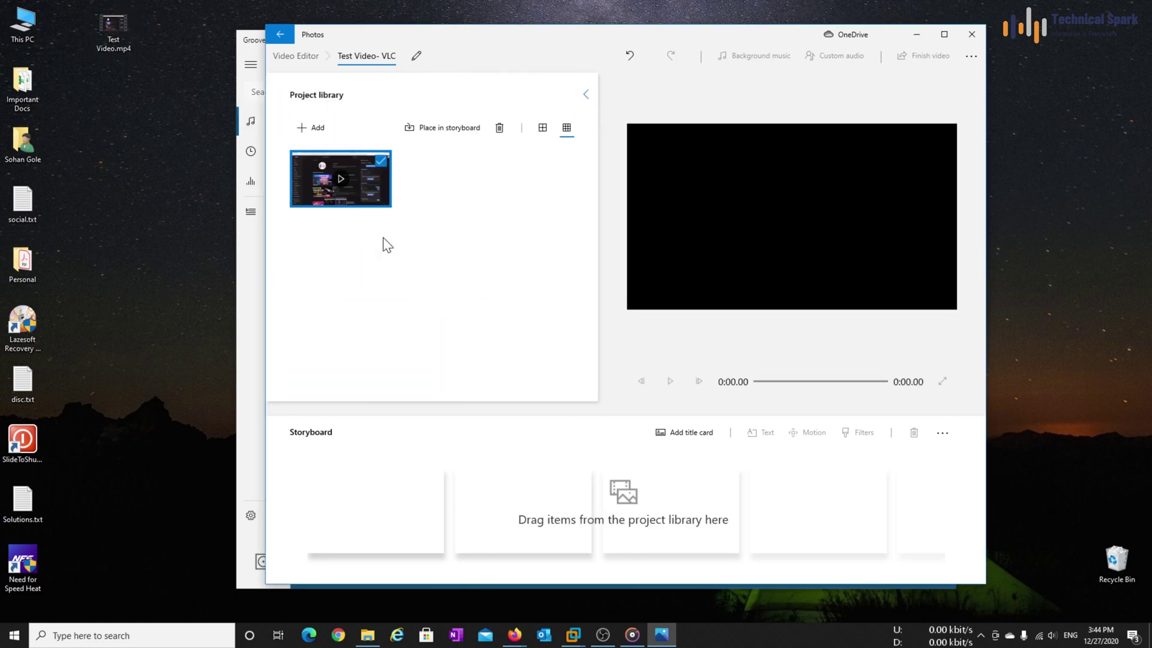
double_click(539, 34)
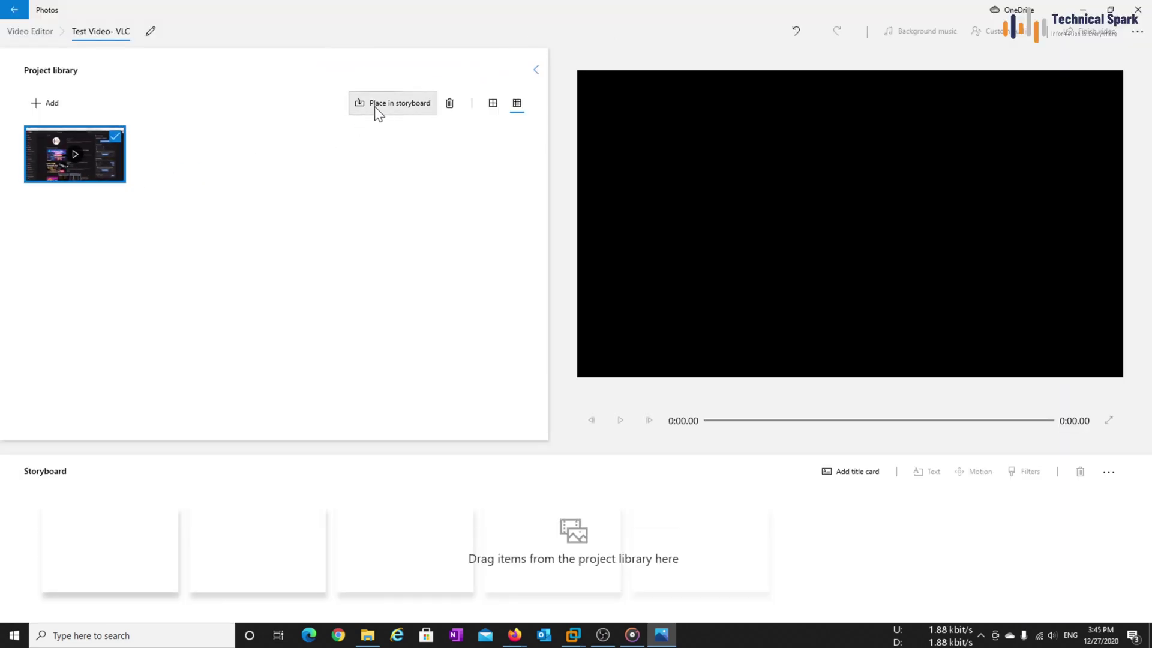
left_click(398, 106)
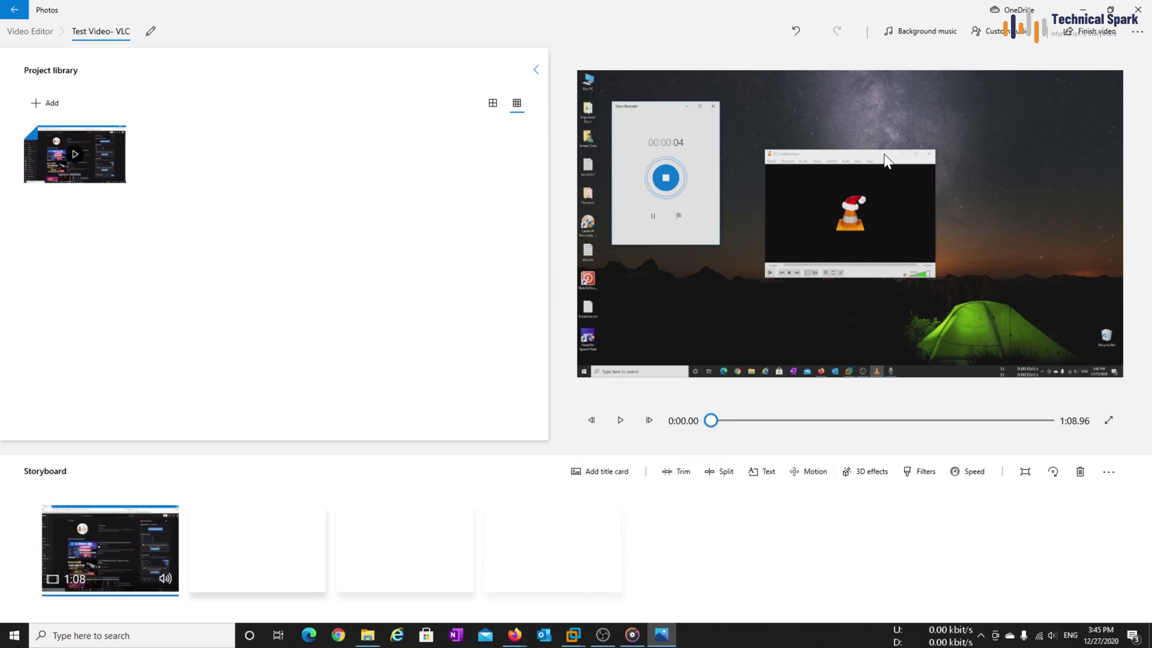
left_click(984, 32)
- Add Documents\Sound recordings\Recording.m4a as the custom audio file
left_click(1045, 62)
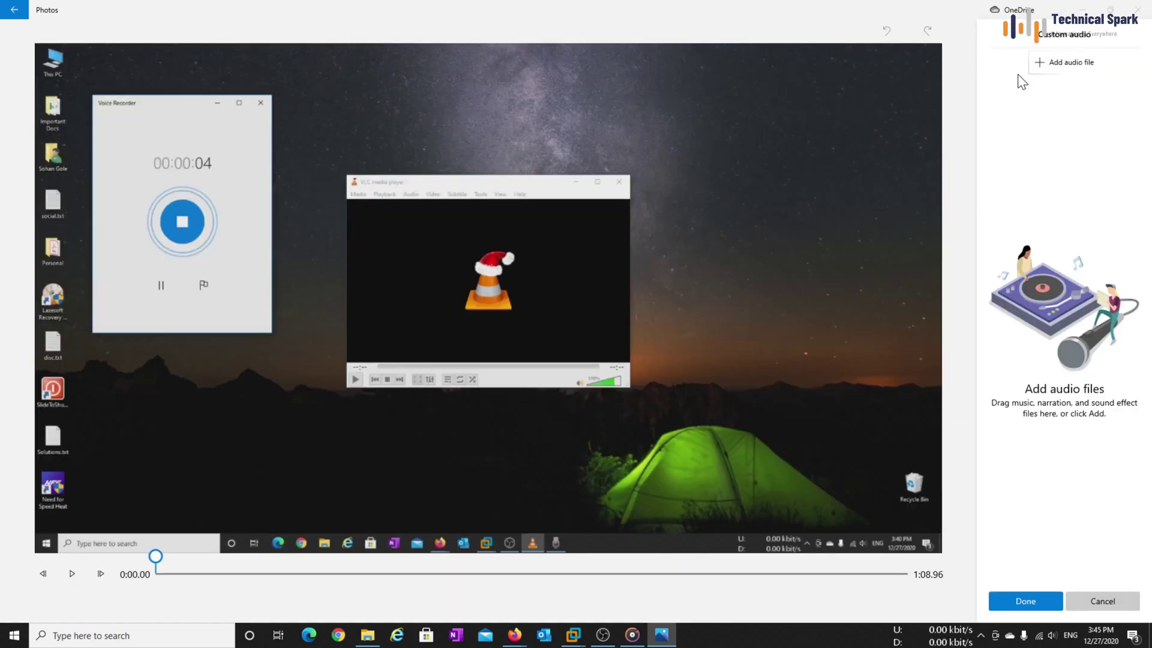
left_click(367, 635)
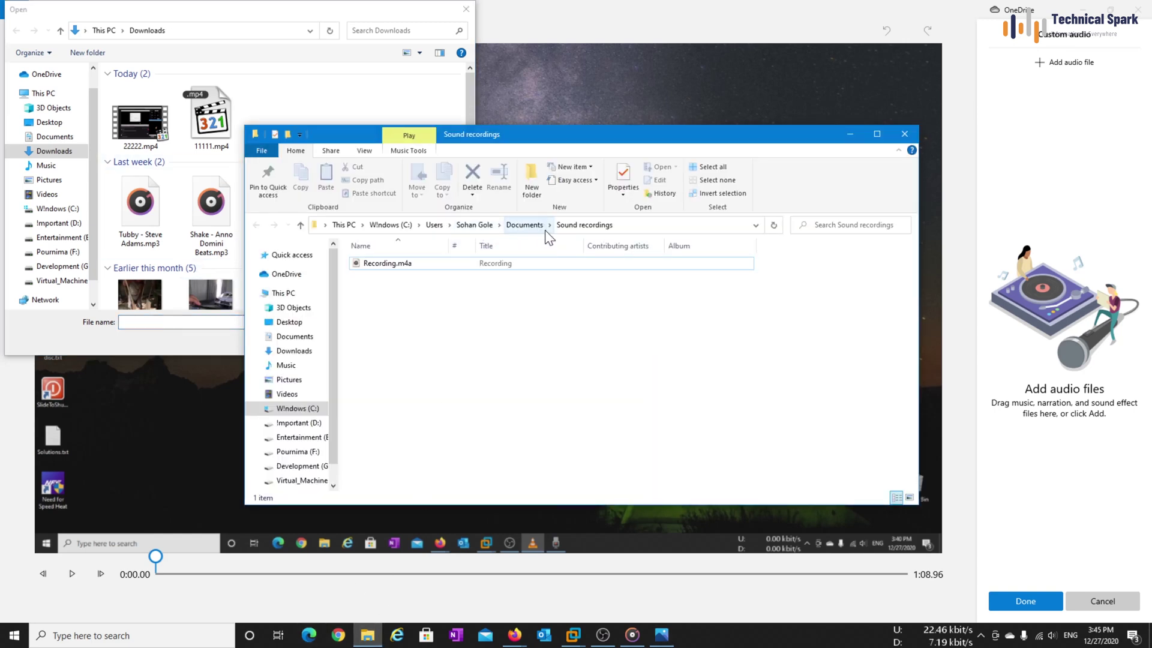
left_click(246, 26)
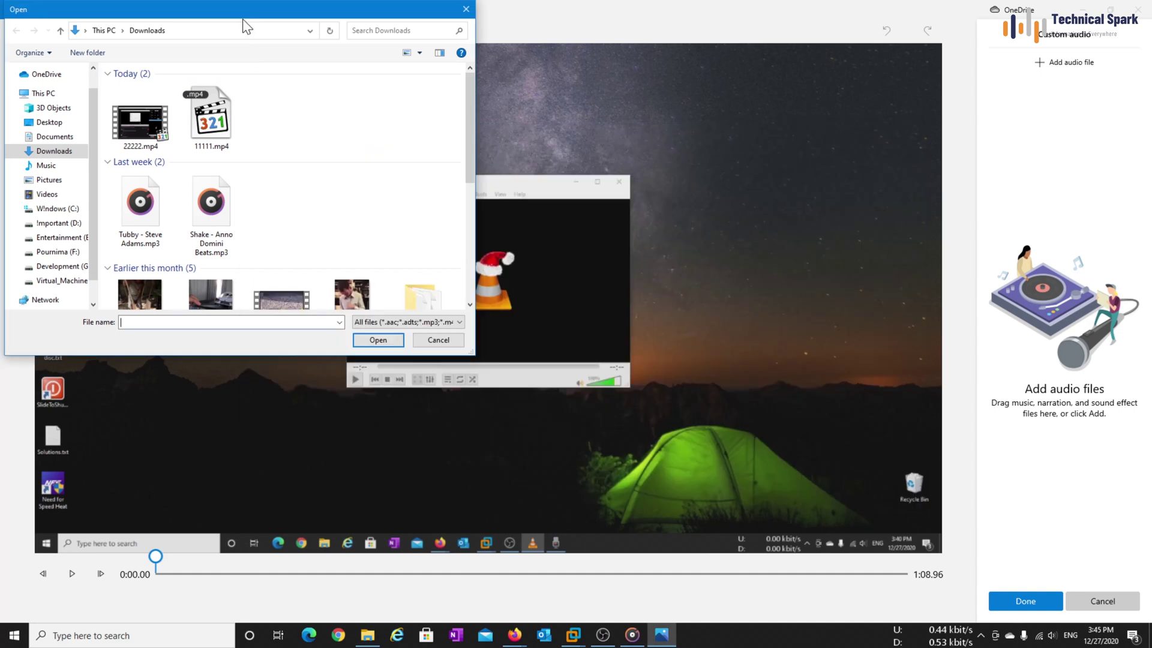
left_click(53, 136)
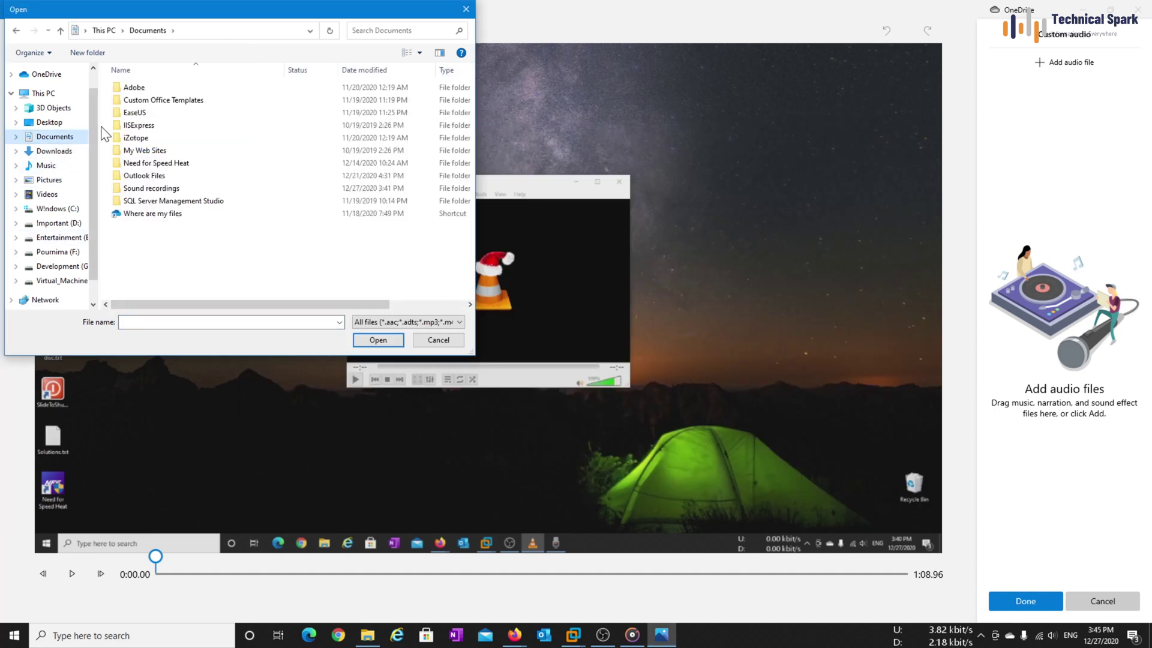
double_click(174, 190)
left_click(157, 89)
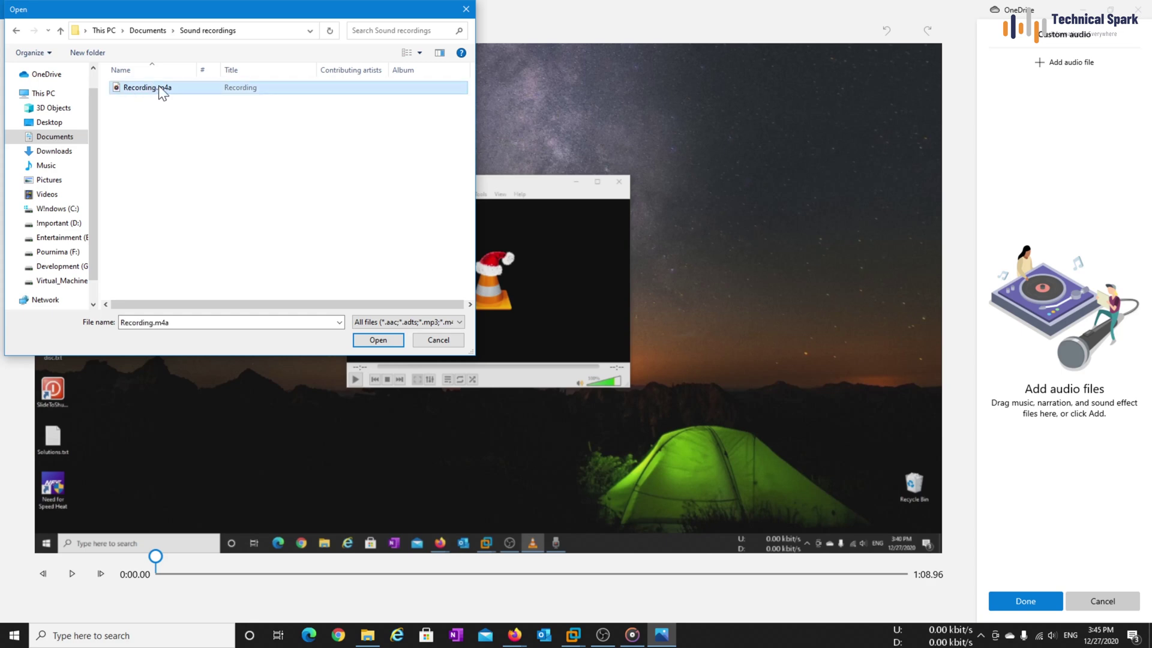
left_click(378, 339)
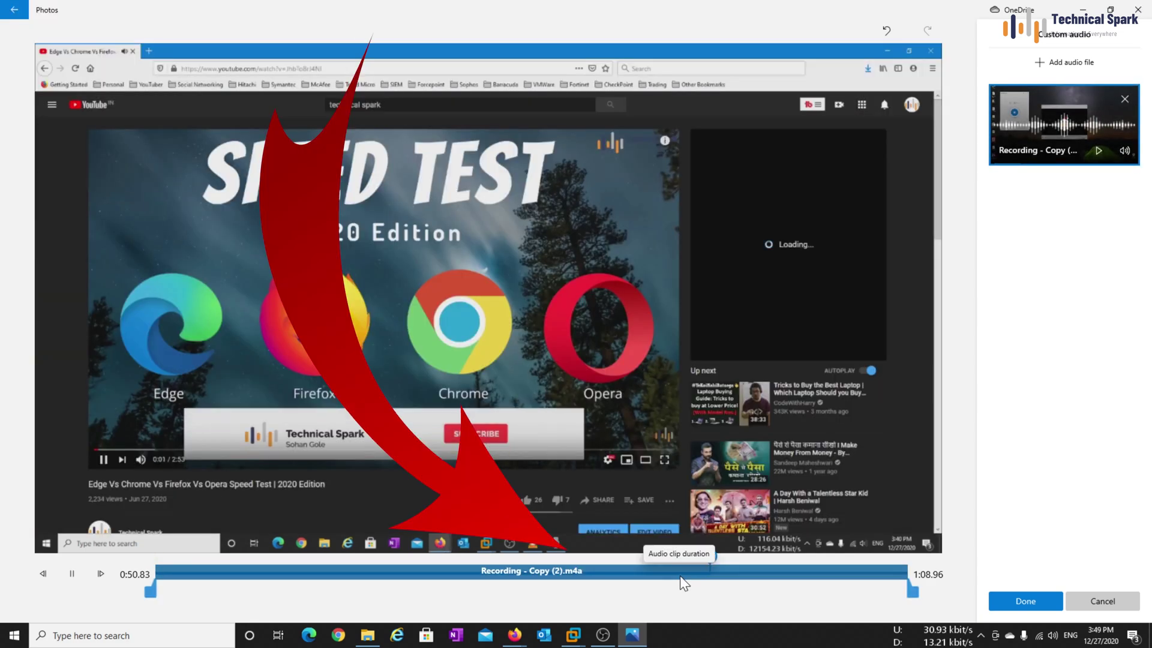
- Trim the audio and align it with the video's final section, then apply the custom audio
left_click_drag(151, 592, 679, 592)
left_click(683, 556)
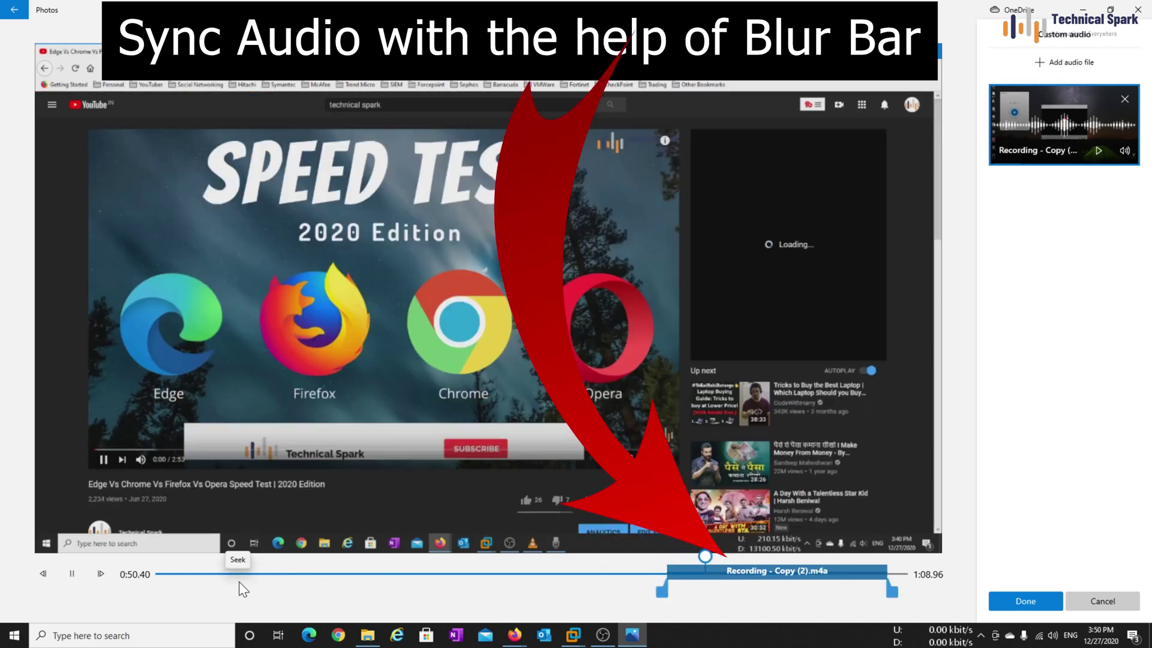
left_click(730, 595)
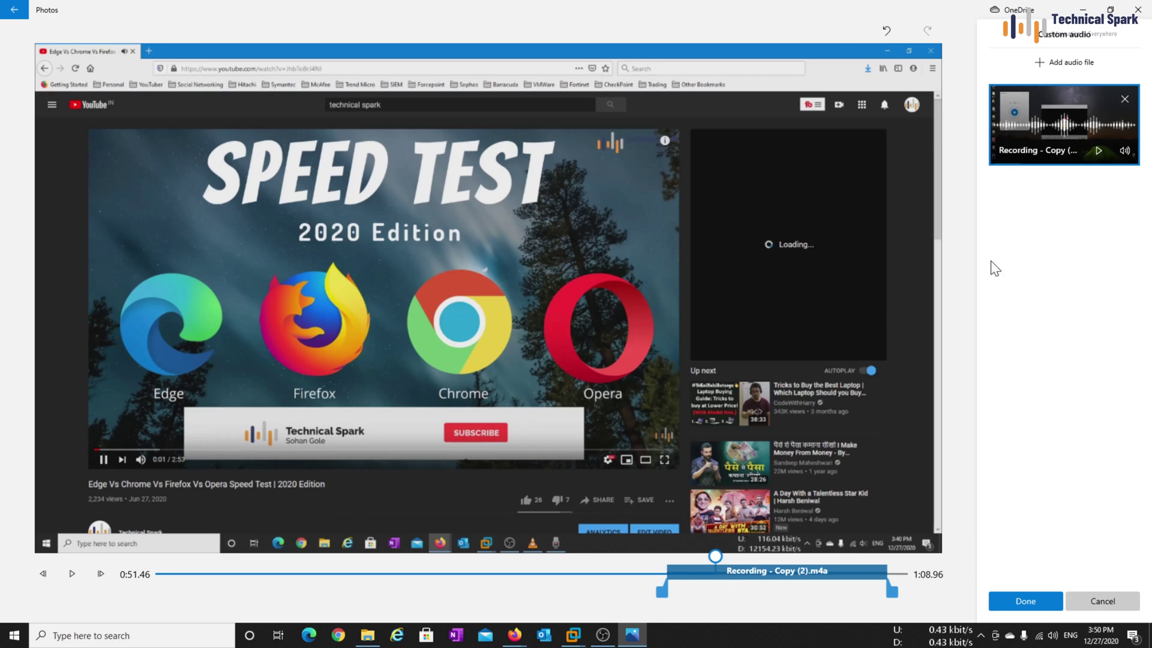
left_click(1025, 602)
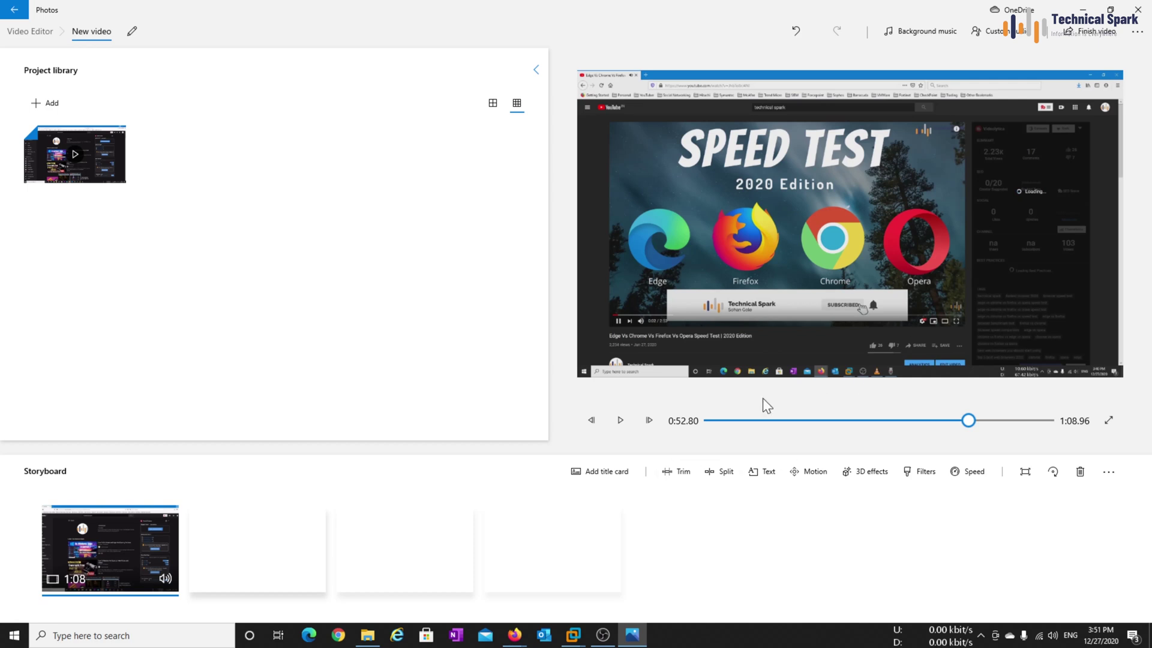
- Export the project at High 1080p quality as New video.mp4 to the Desktop
left_click(1086, 32)
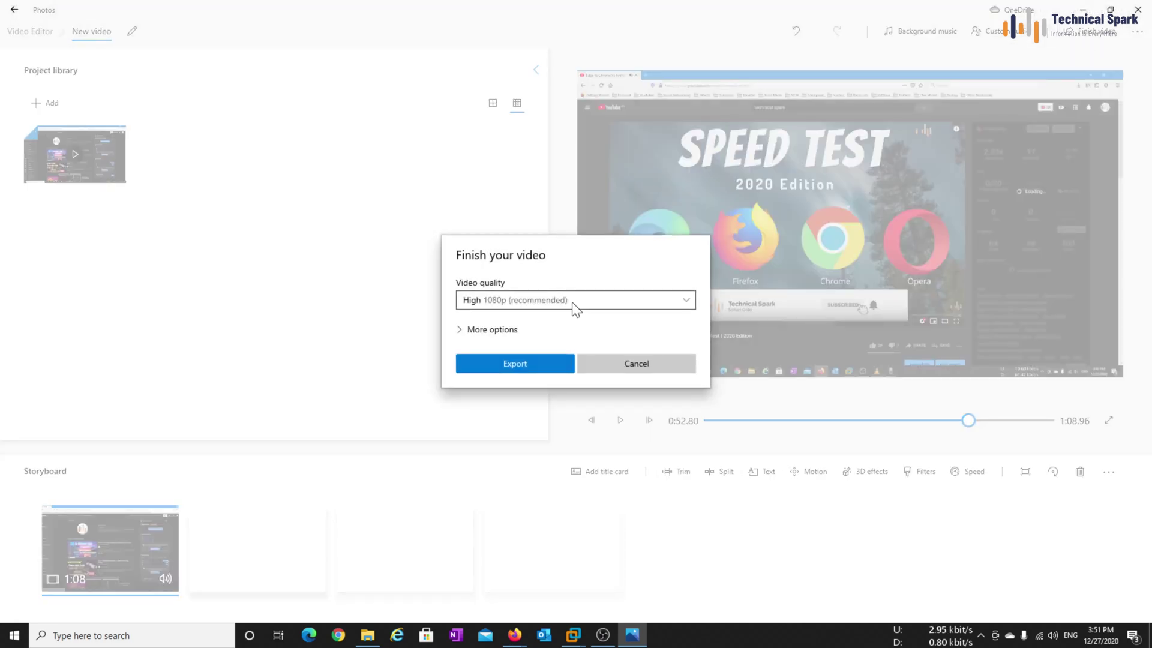
left_click(587, 300)
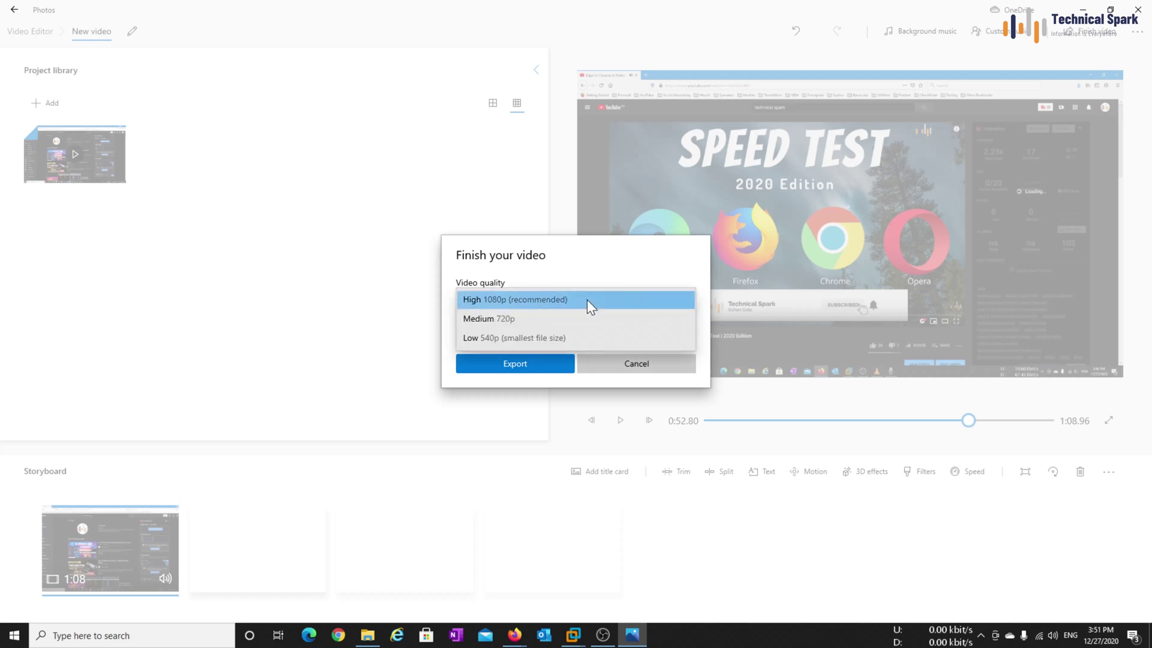
left_click(586, 300)
left_click(507, 365)
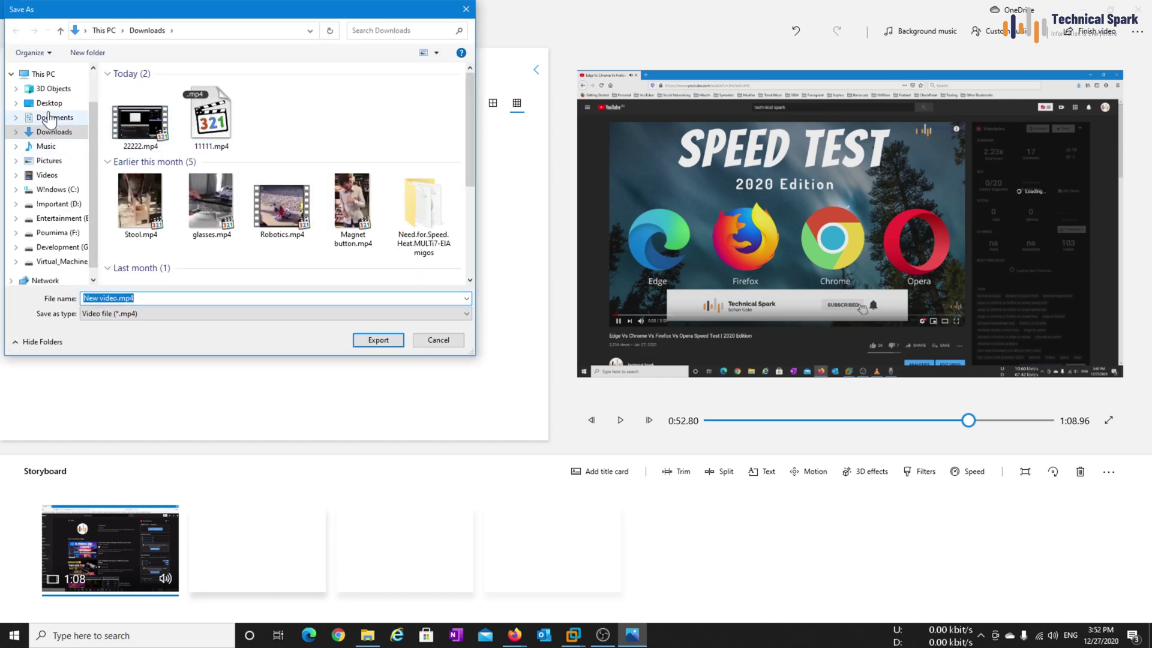
left_click(49, 103)
left_click(376, 341)
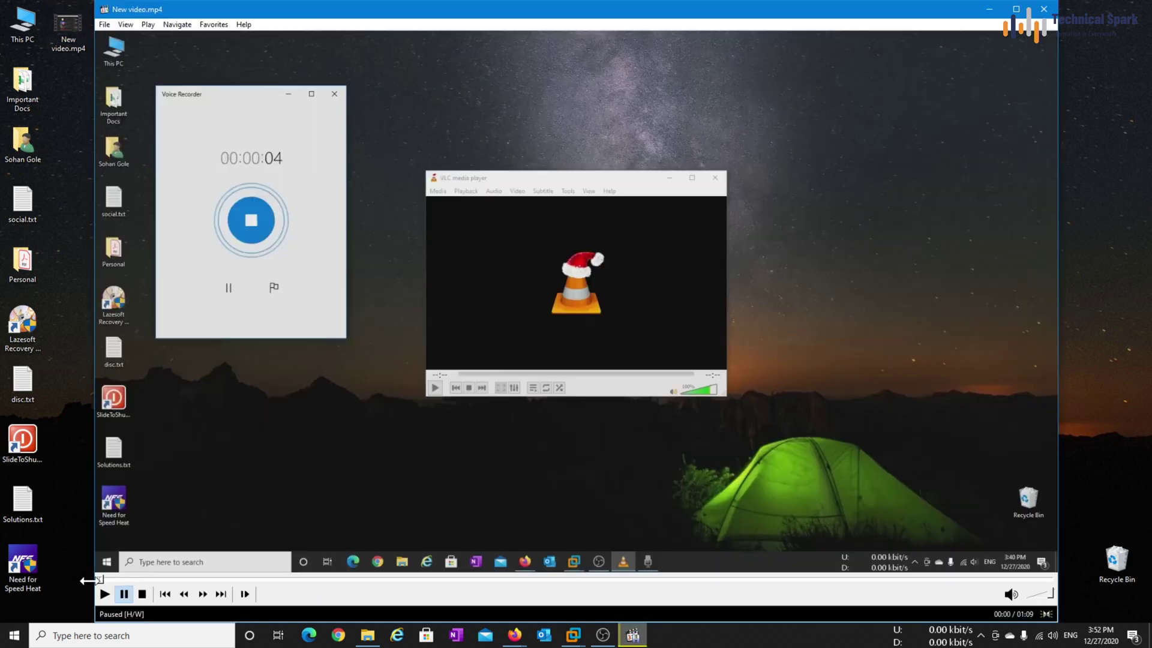
- Play New video.mp4 from the speed-test part, pause at 01:02, then search 'video'
left_click(710, 581)
left_click_drag(721, 585, 792, 581)
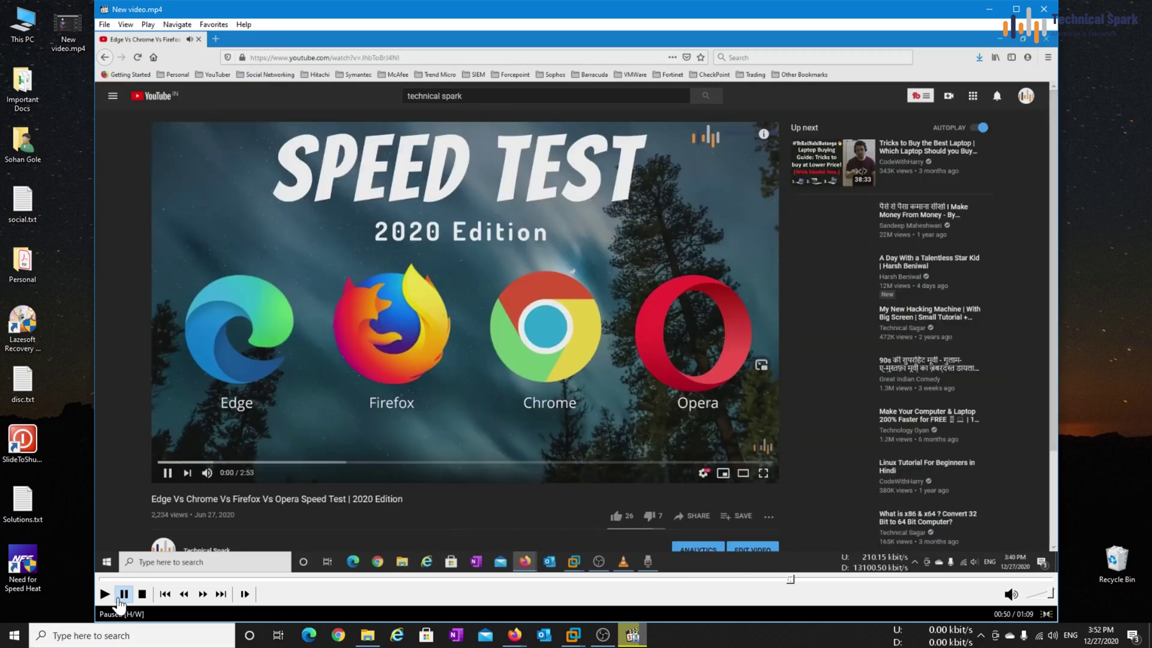
left_click(105, 594)
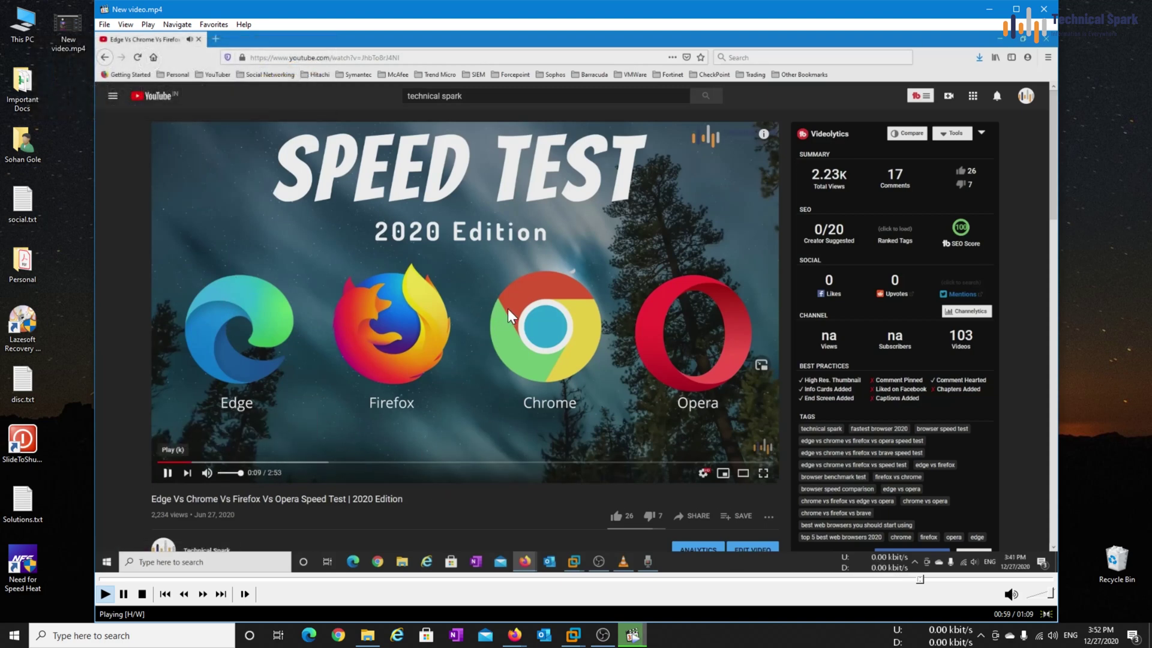
key("space")
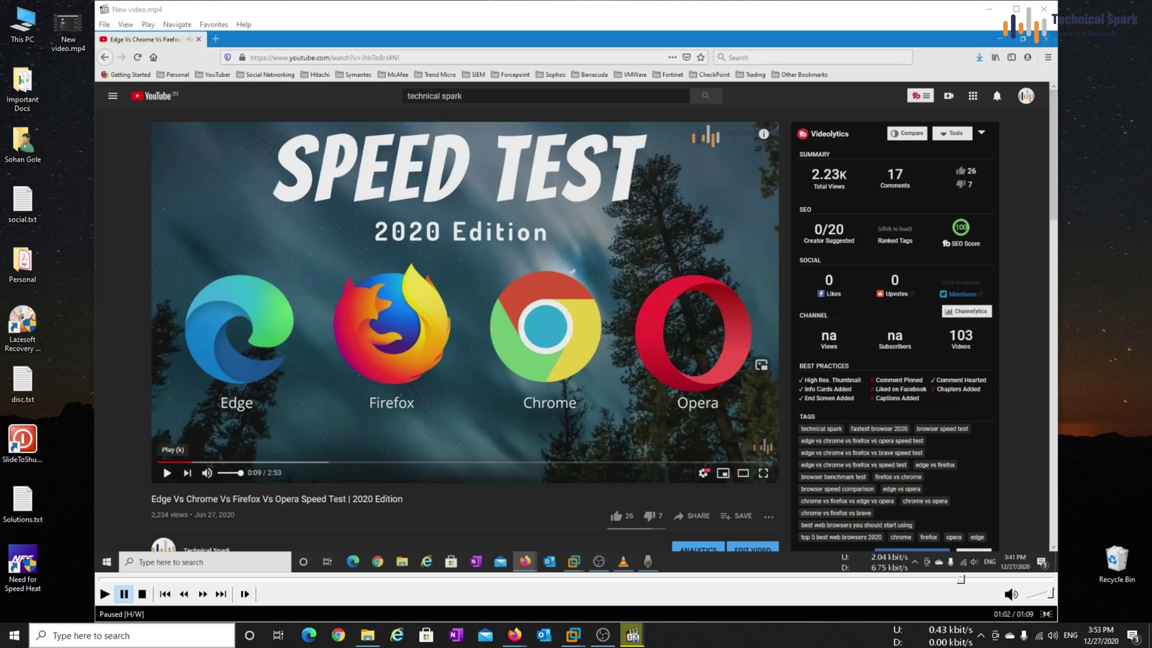
type("video")
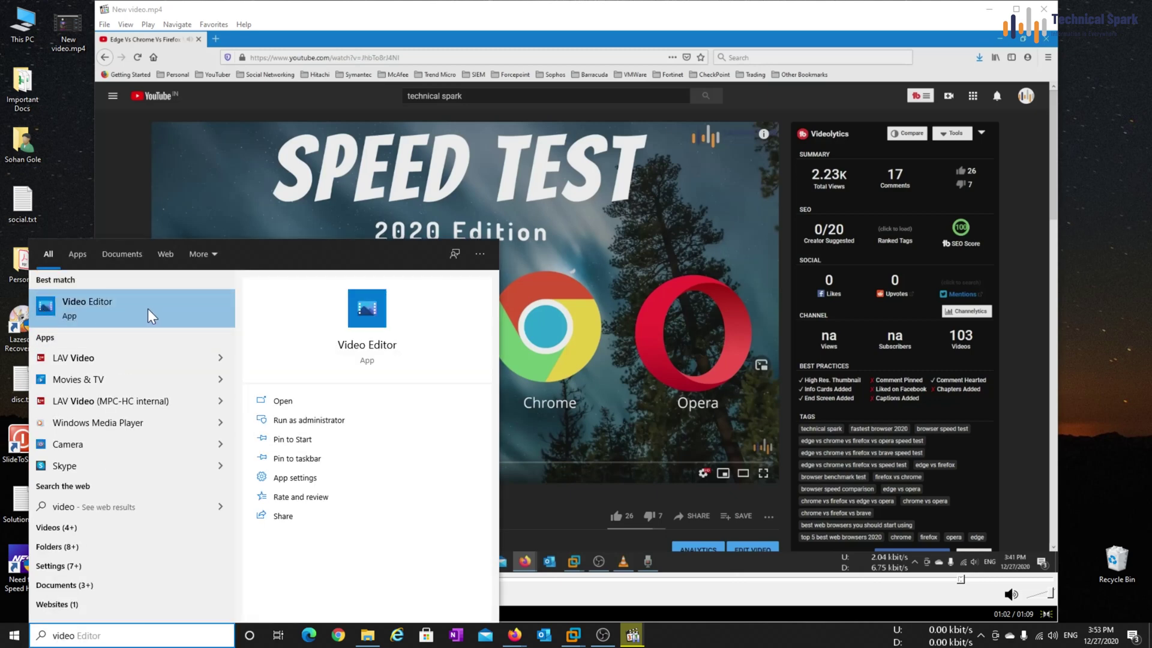
- Close Media Player Classic and launch Video Editor from Windows search
left_click(467, 24)
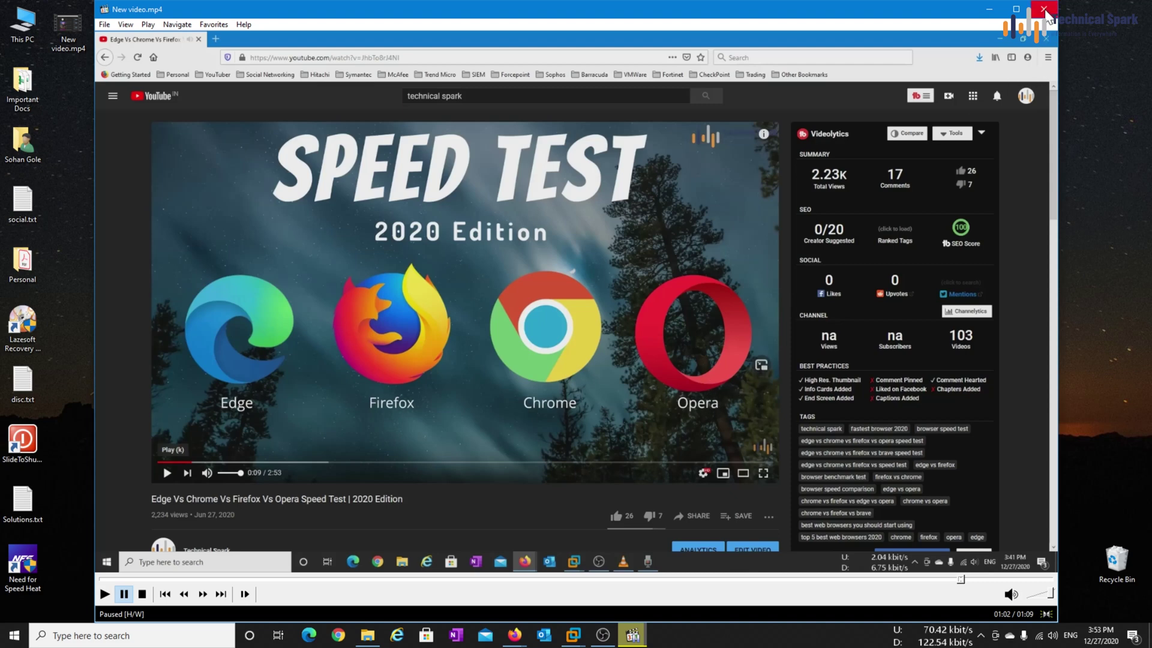
left_click(1043, 9)
left_click(132, 635)
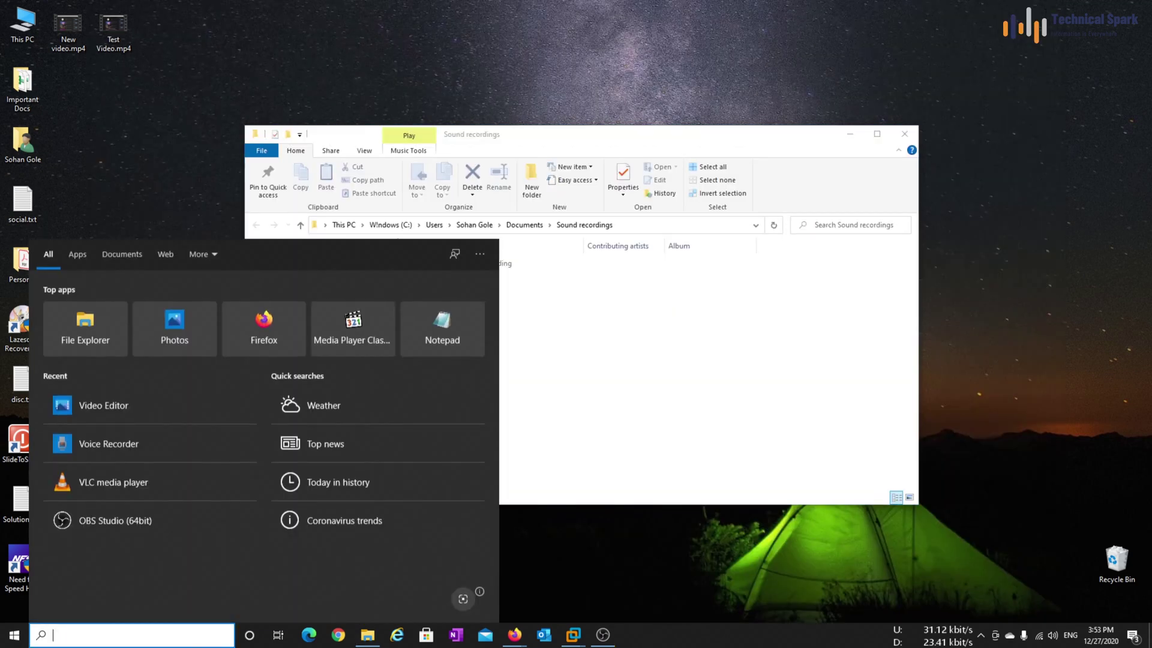
type("vieo")
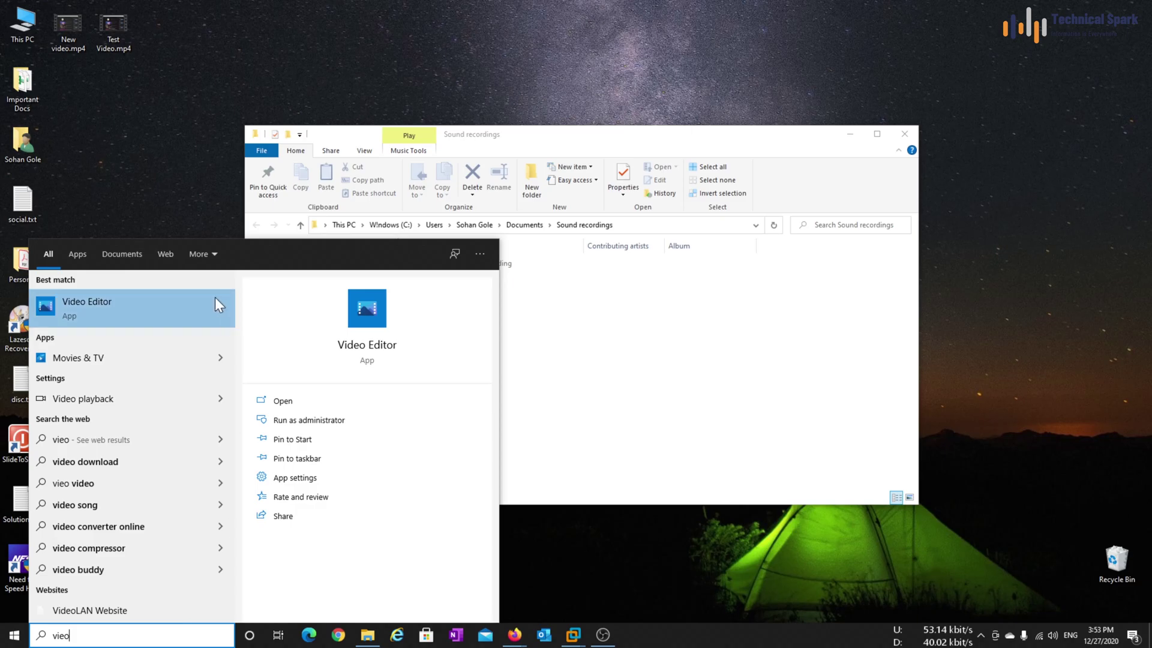
left_click(215, 298)
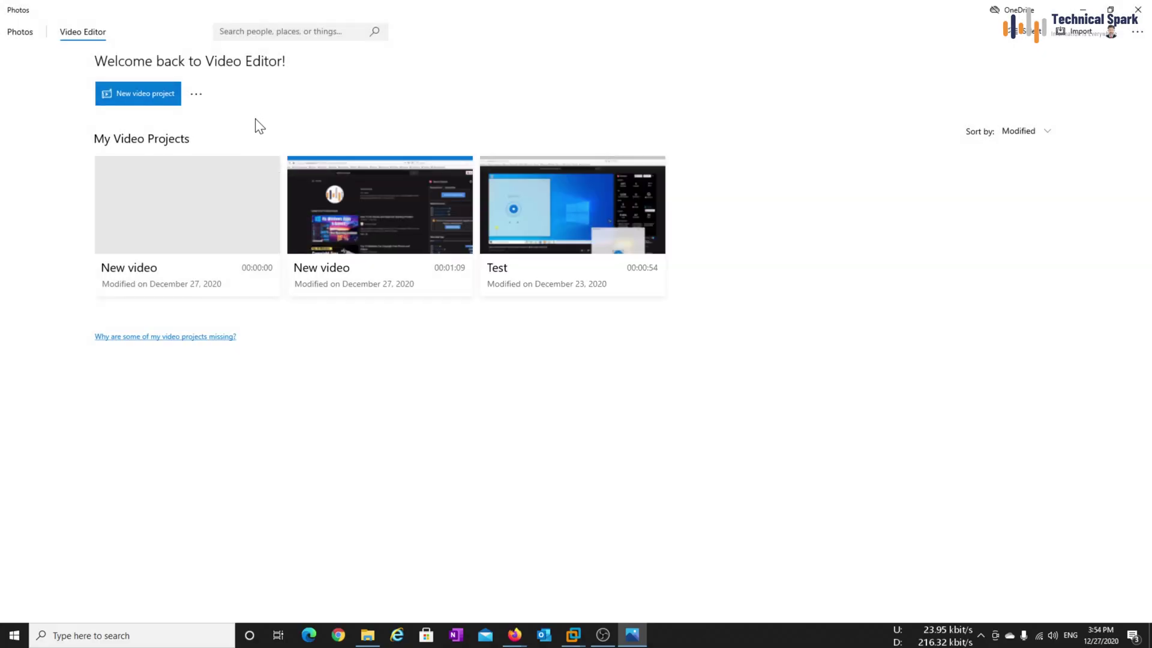
- Create a new video project named '1'
left_click(126, 102)
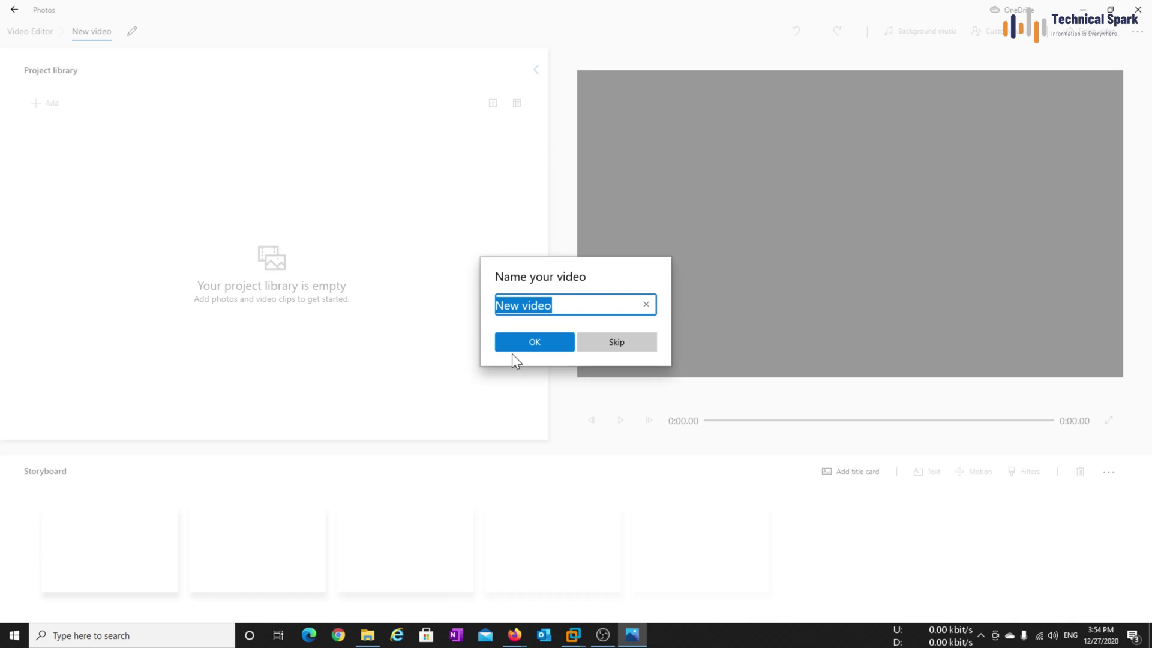
type("1")
left_click(519, 344)
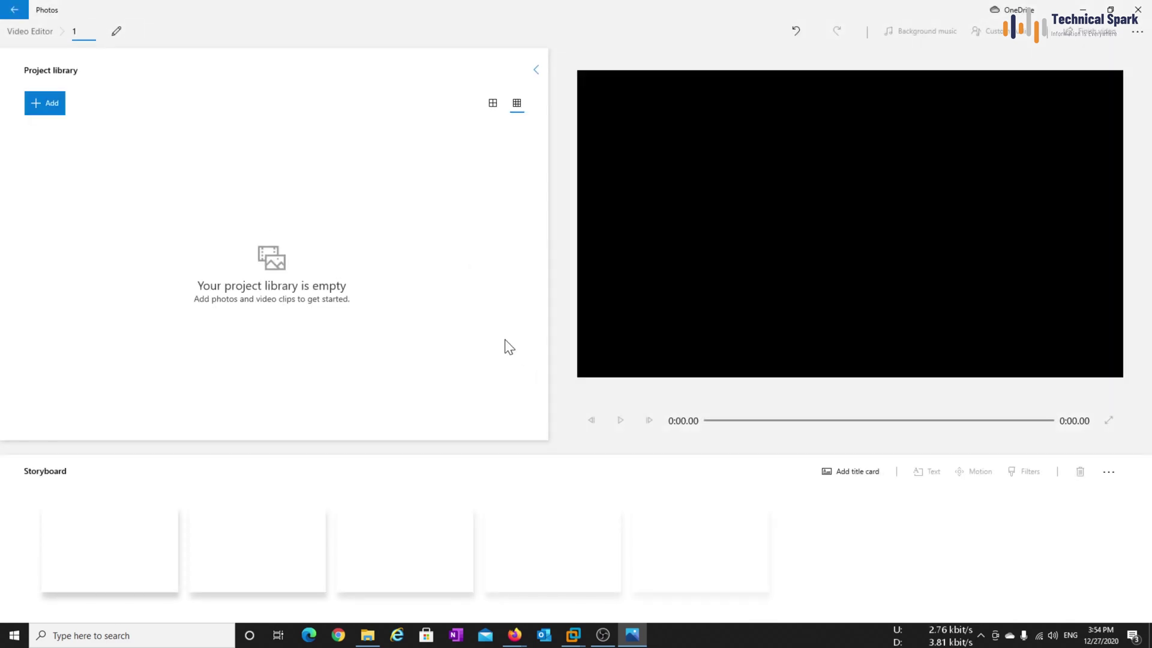
- Import Desktop\New video.mp4, place it on the storyboard, and open it for trimming
left_click(59, 109)
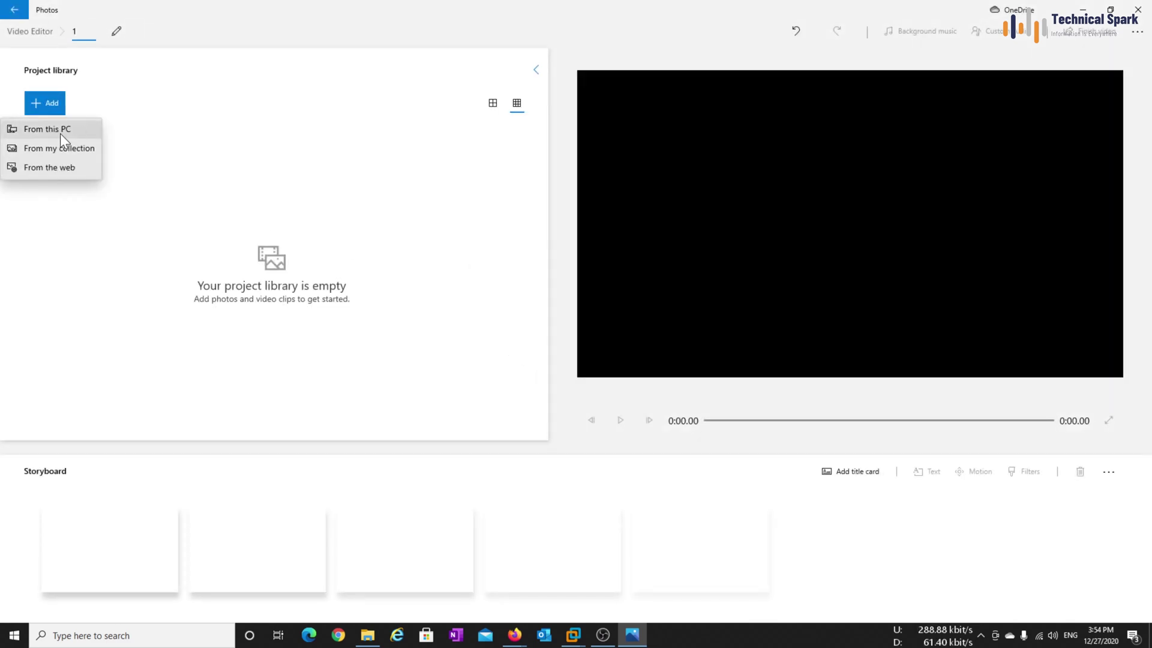
left_click(60, 130)
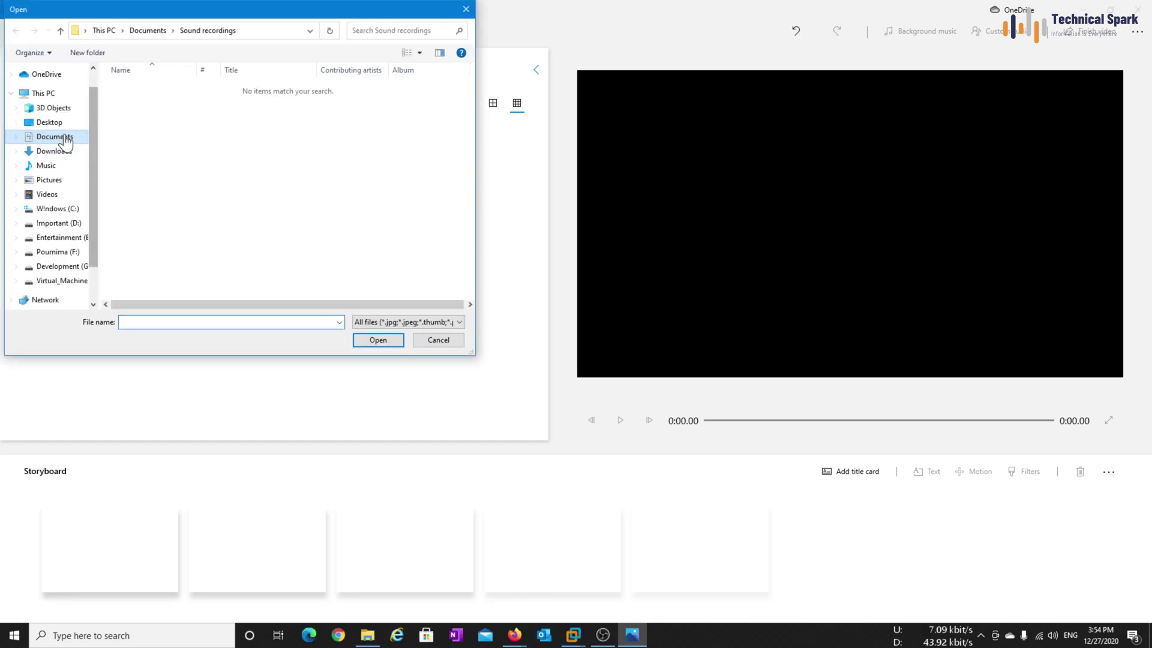
left_click(54, 123)
left_click(282, 117)
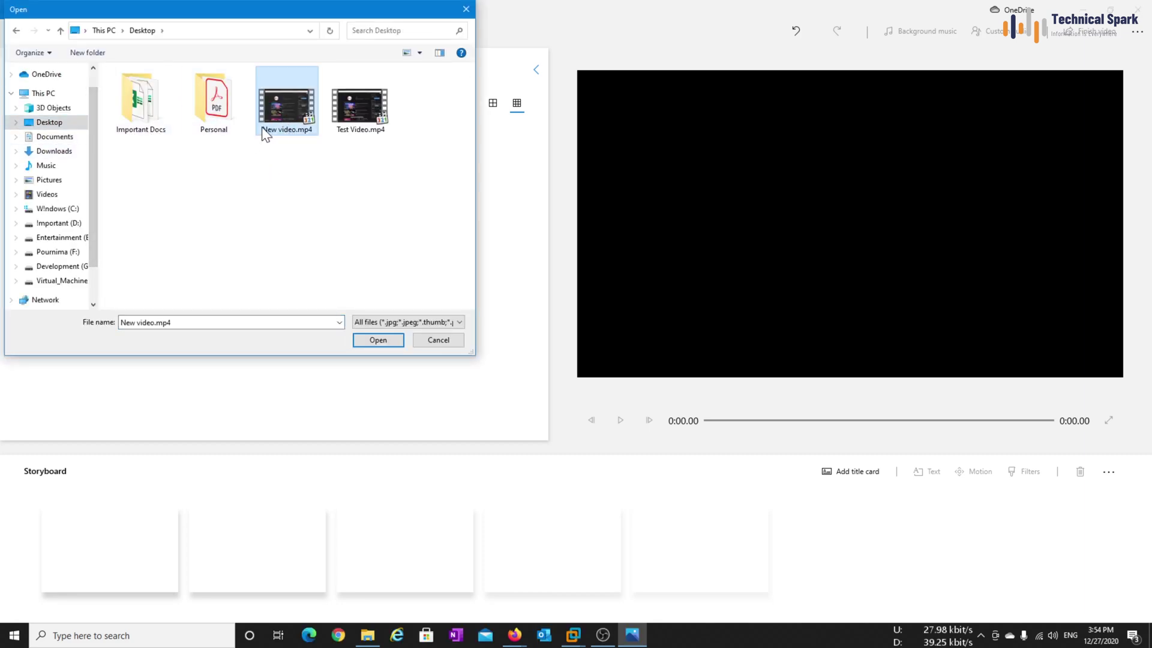
left_click(369, 340)
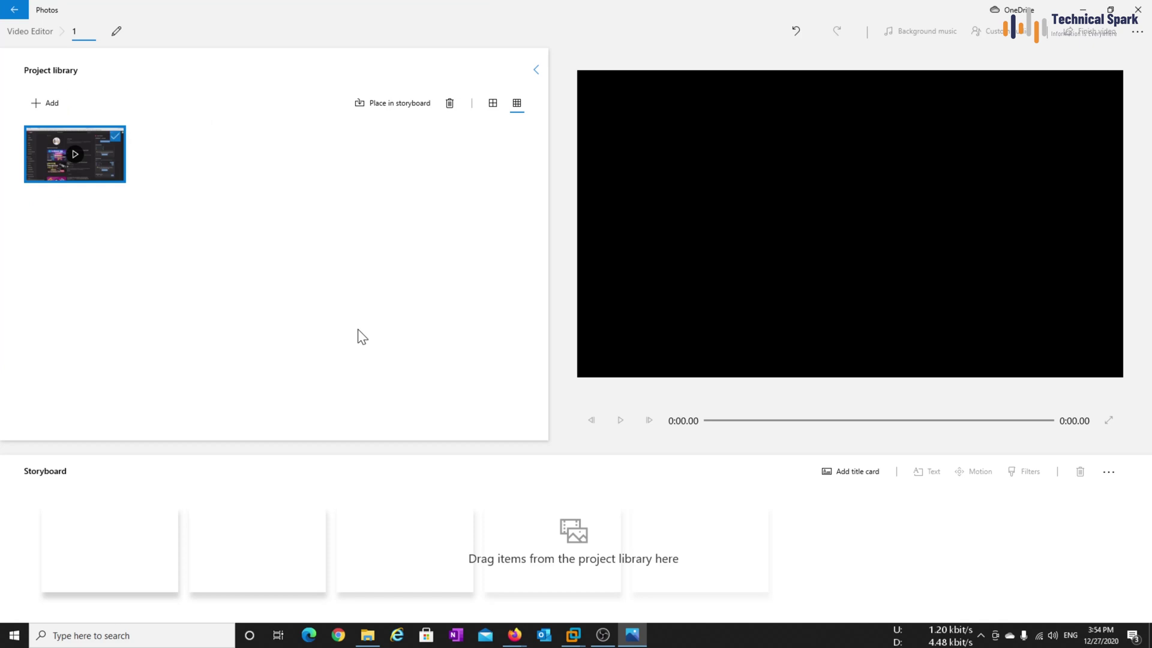
left_click(363, 103)
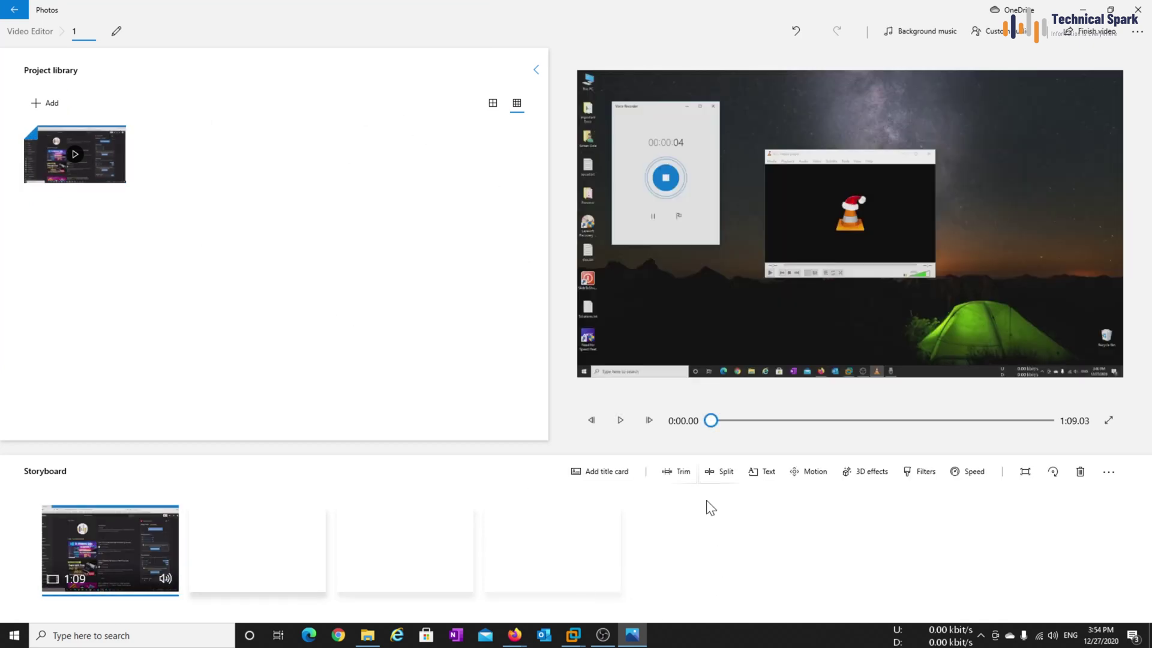
left_click(673, 471)
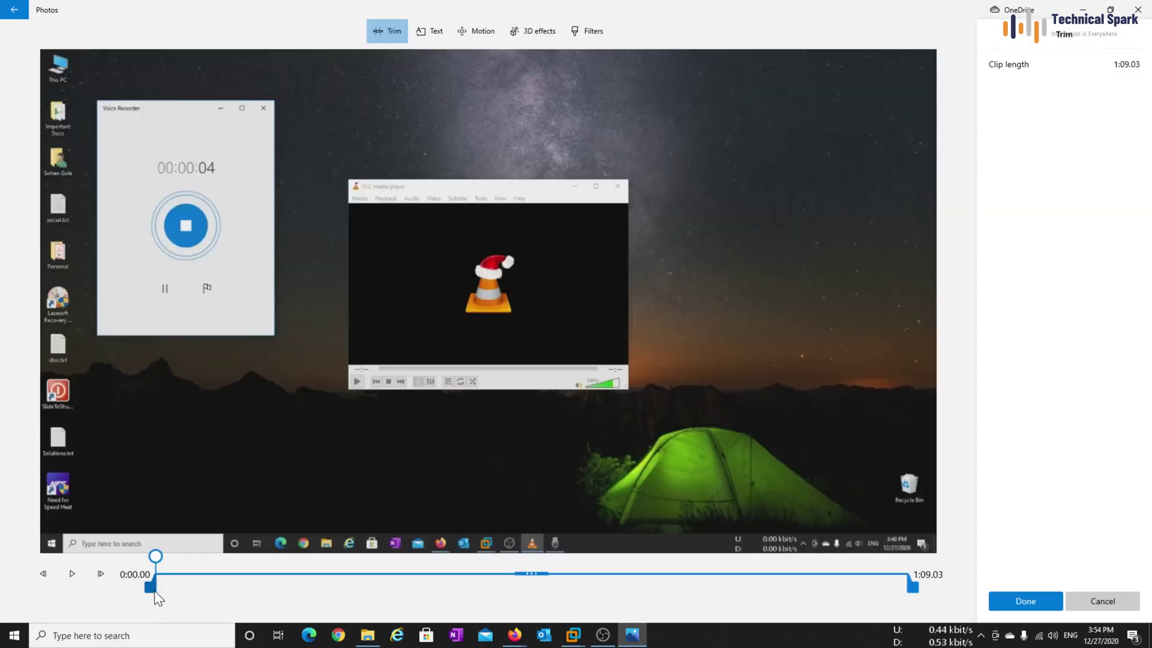
- Move the clip's start to 0:50.20, keeping 18.83 seconds, and apply the trim
left_click_drag(179, 553, 703, 571)
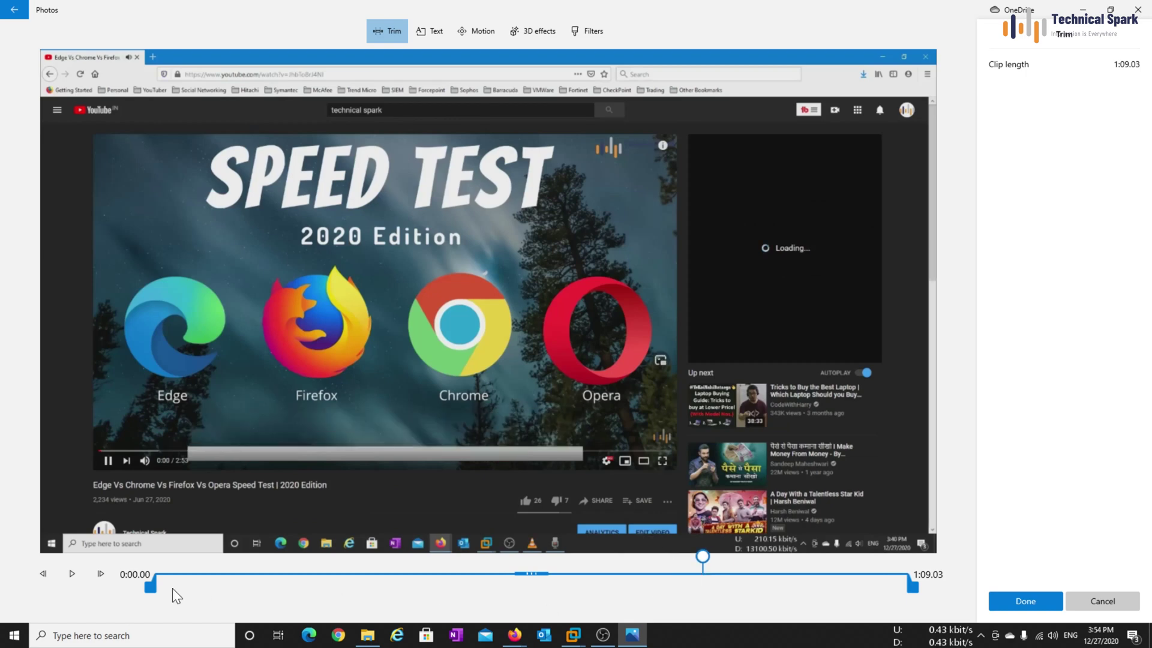
left_click_drag(151, 588, 697, 583)
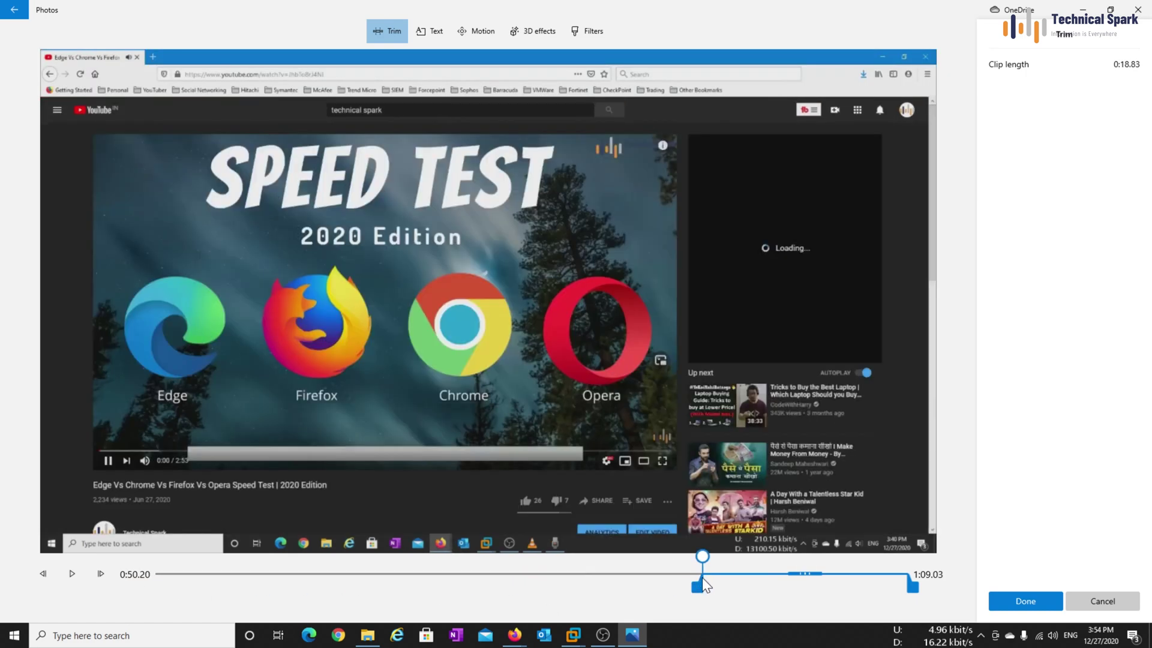
left_click(1030, 606)
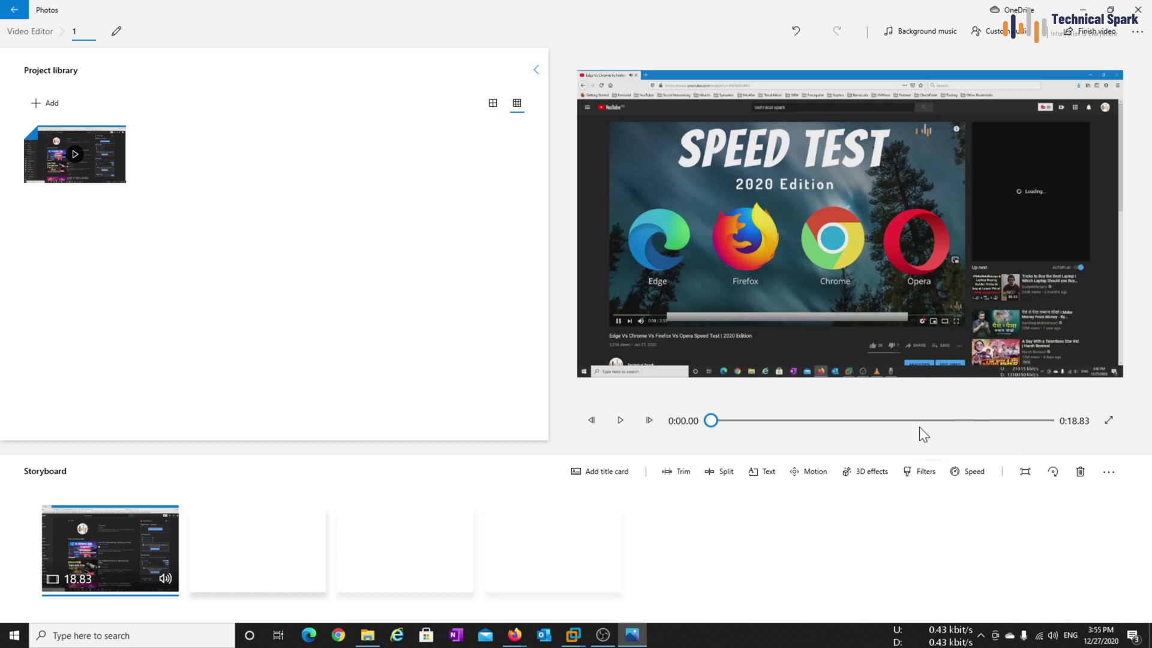
- Export the trimmed clip at High 1080p as 1.mp4 on the Desktop, then close Photos
left_click(622, 424)
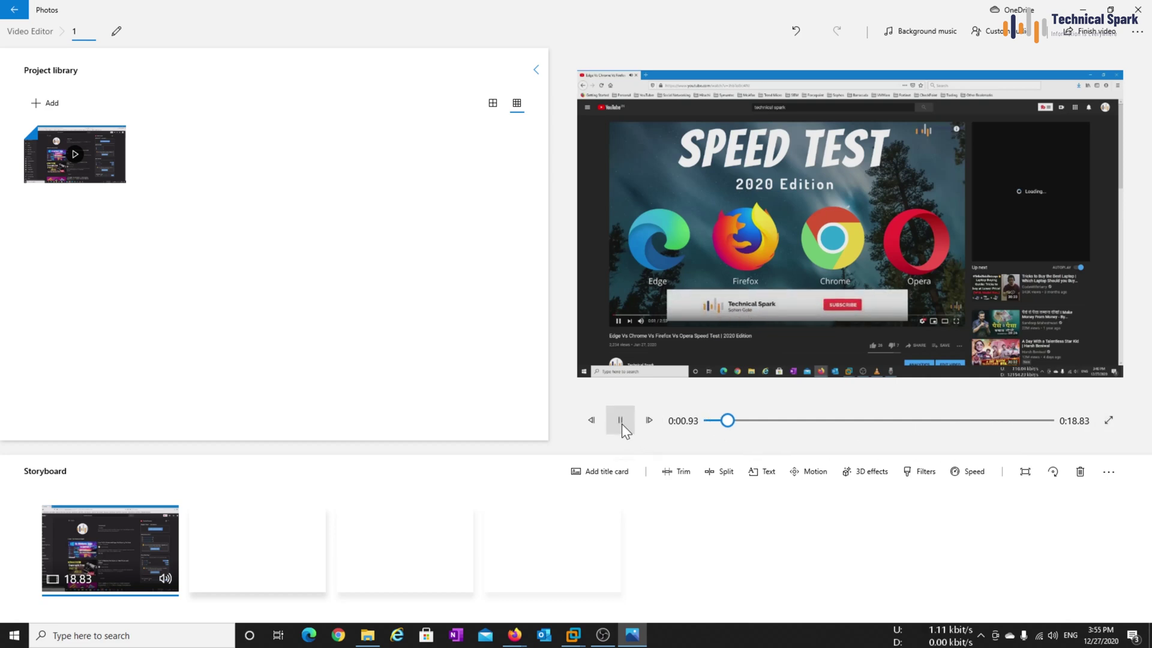
left_click(1085, 34)
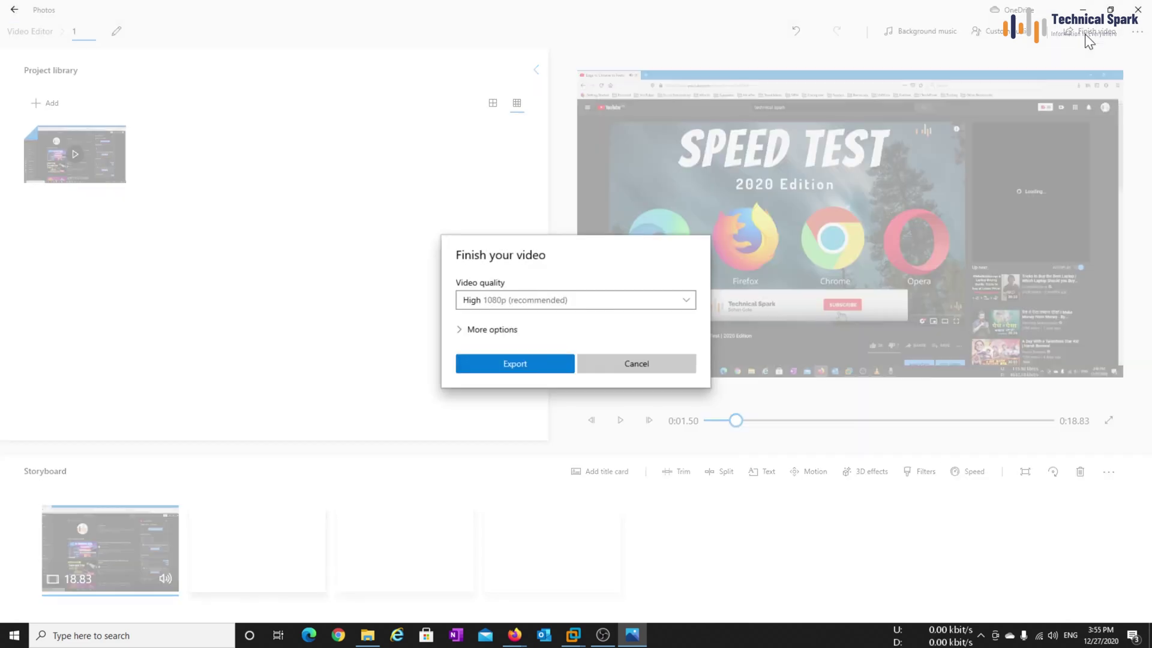
left_click(519, 368)
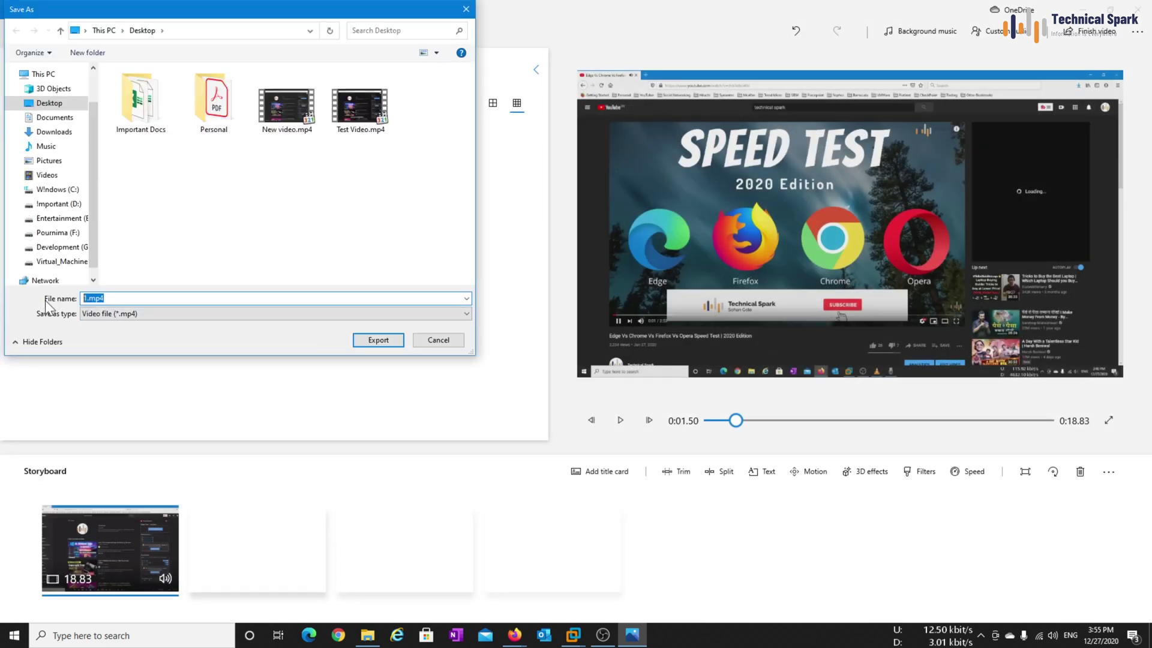
left_click(373, 341)
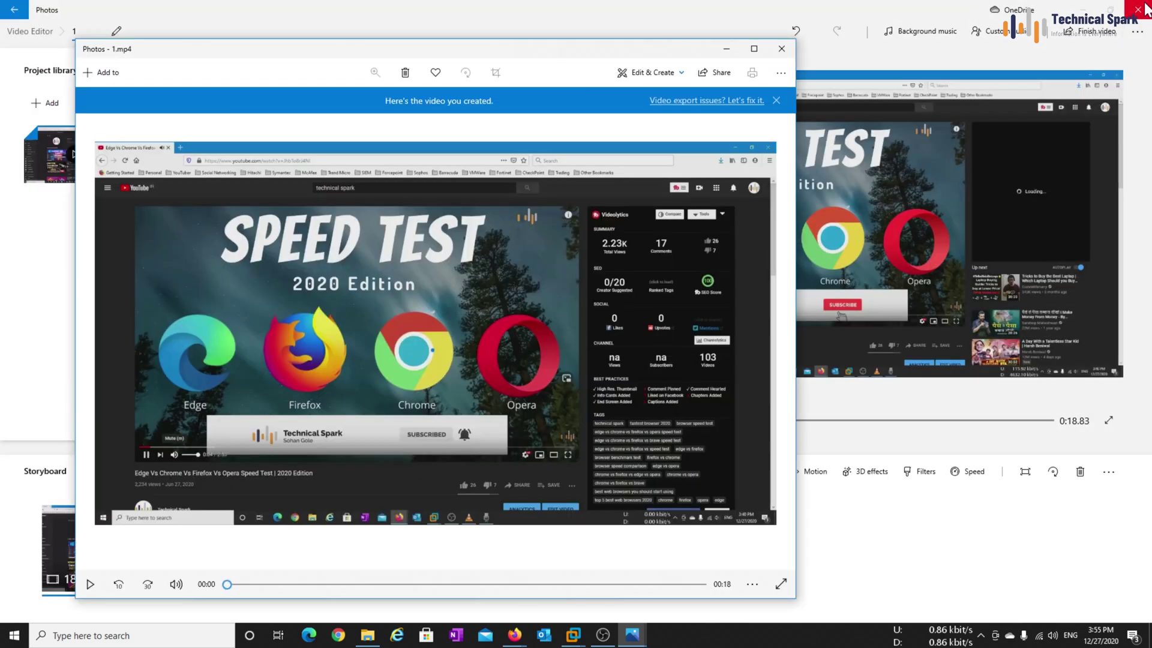
left_click(1144, 8)
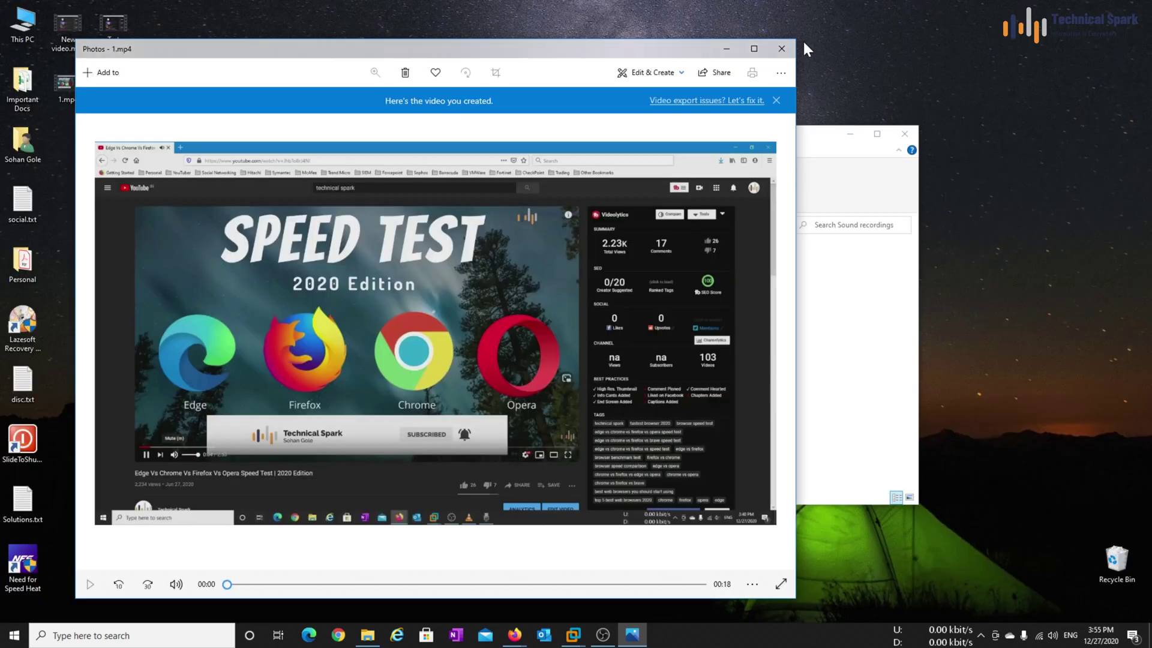
left_click(781, 48)
- Play 1.mp4 from the Desktop and pause it at 00:07
double_click(60, 87)
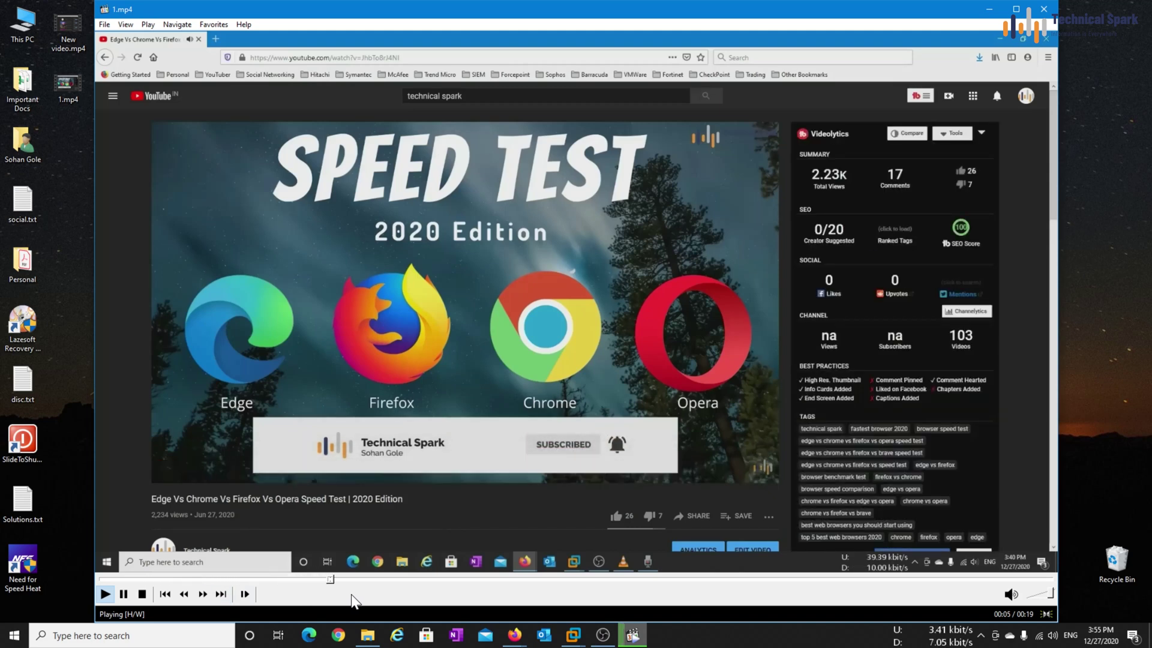
key("space")
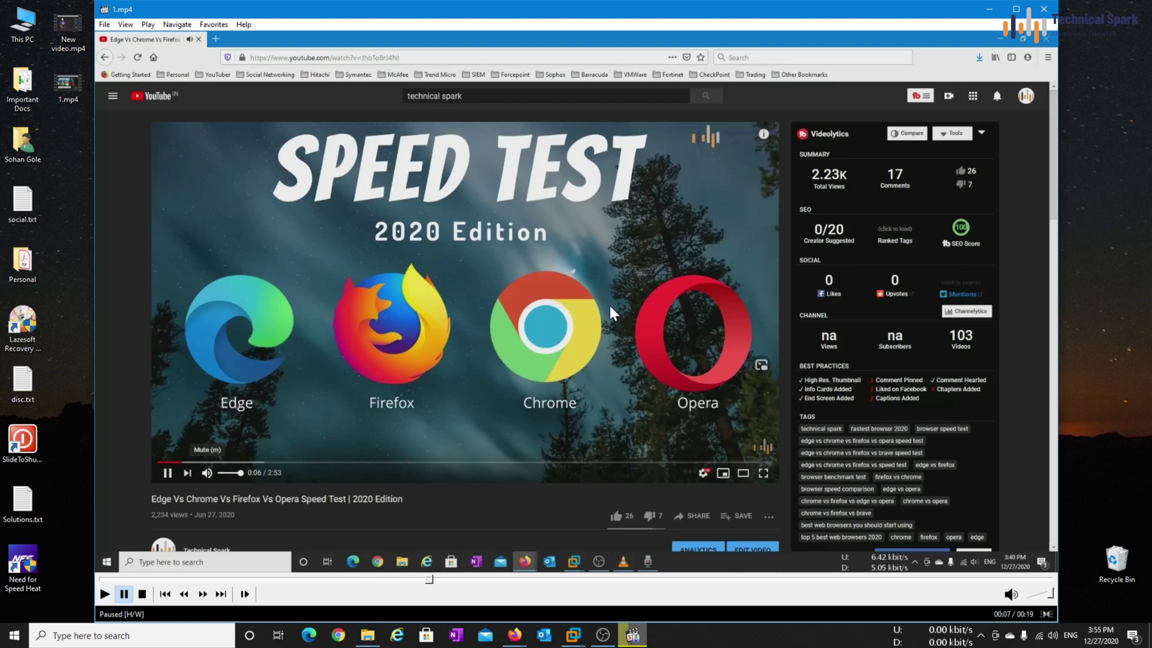